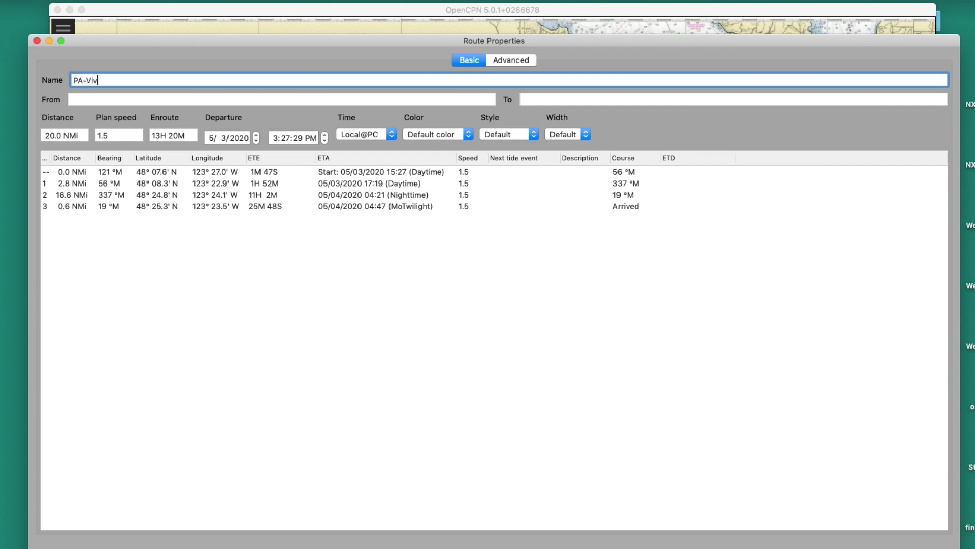
Set the route's starting point to "PA" and its destination to "Voc, BC".
left_click(77, 99)
type("PA")
left_click(522, 100)
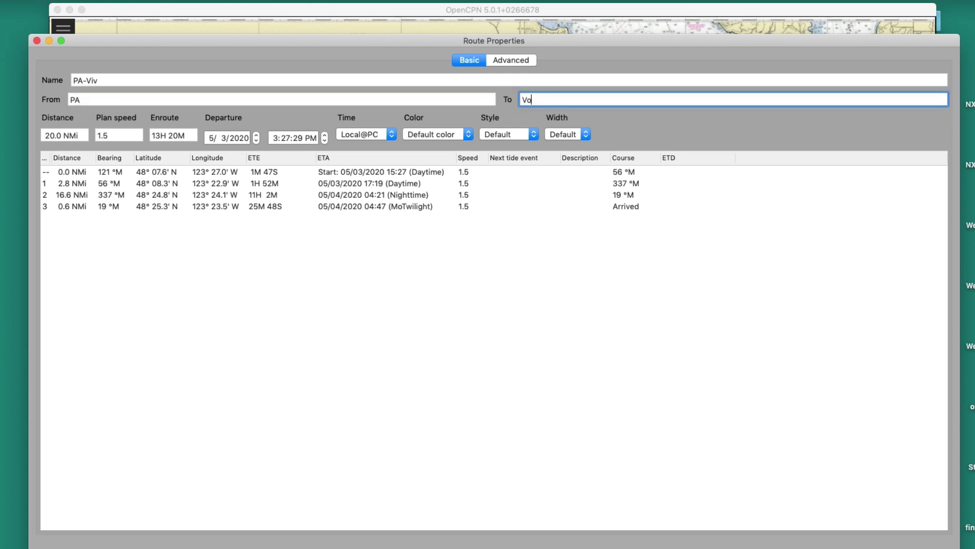
type("Voc, BC")
key("Tab")
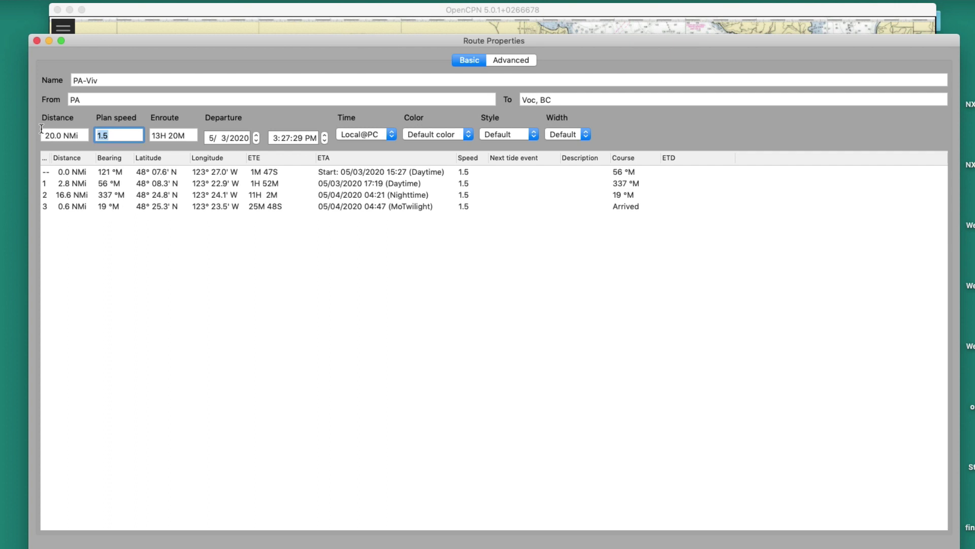
Set the route's plan speed to 7.5.
type("7")
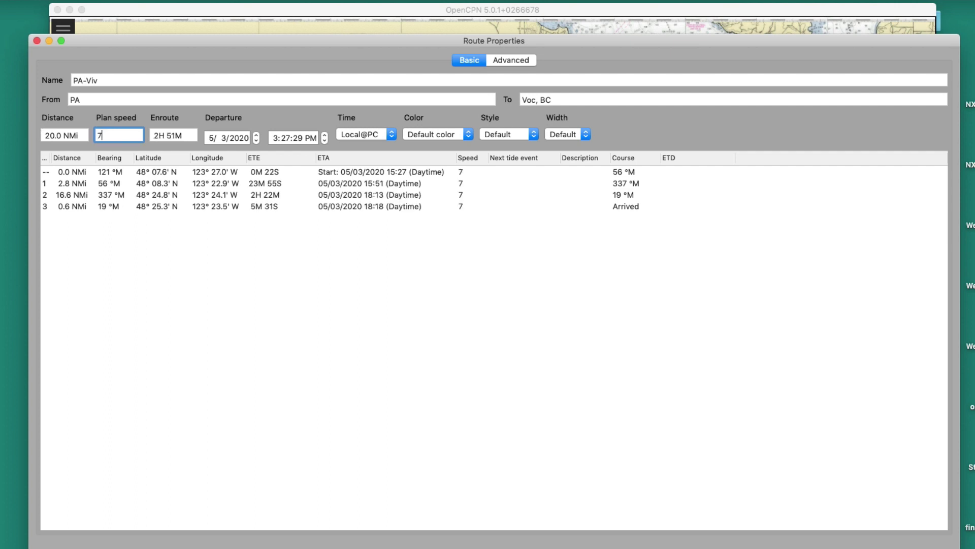
type(".5")
key("Tab")
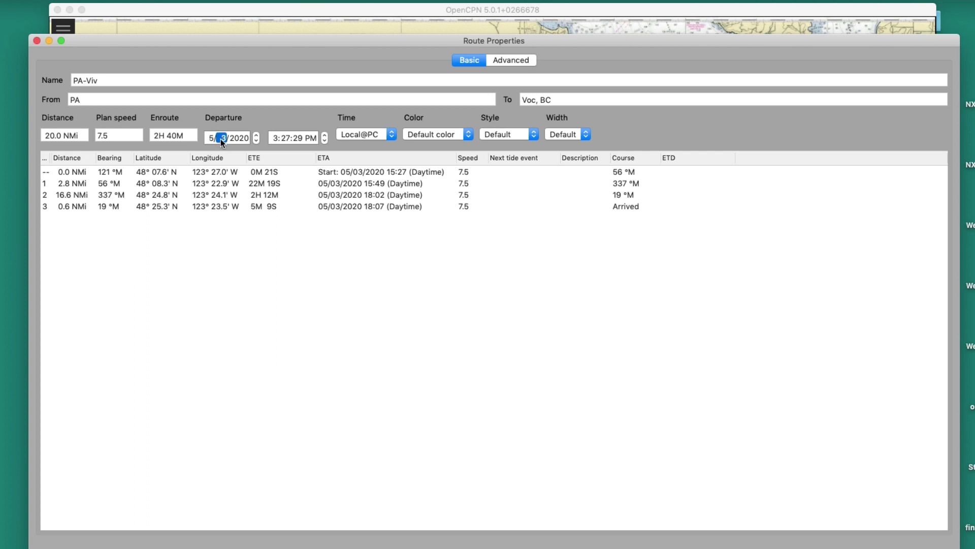
Set the route's departure to 5/4/2020 at 7:00:00 PM, and close the route properties.
key("Up")
left_click(274, 139)
type("7:")
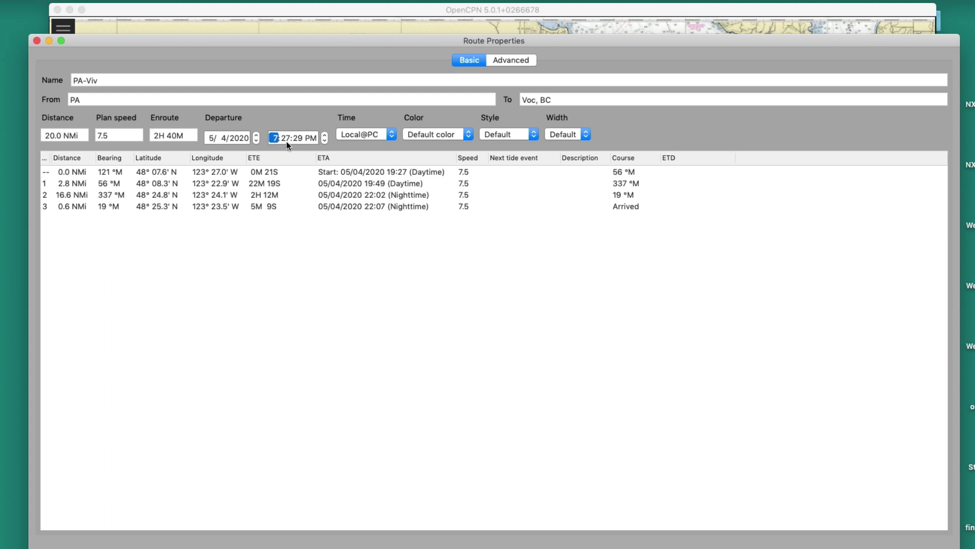
type("00:00")
left_click(307, 196)
left_click(307, 206)
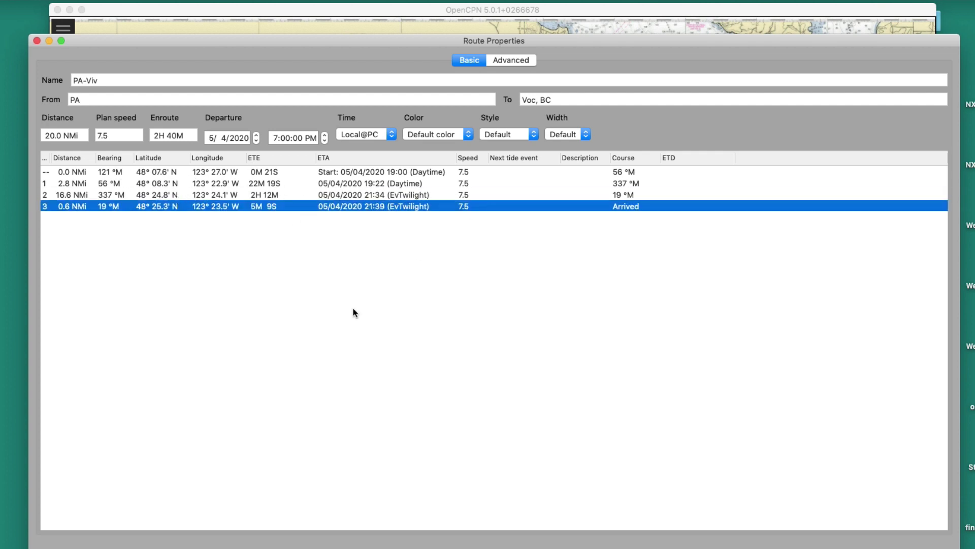
left_click(291, 277)
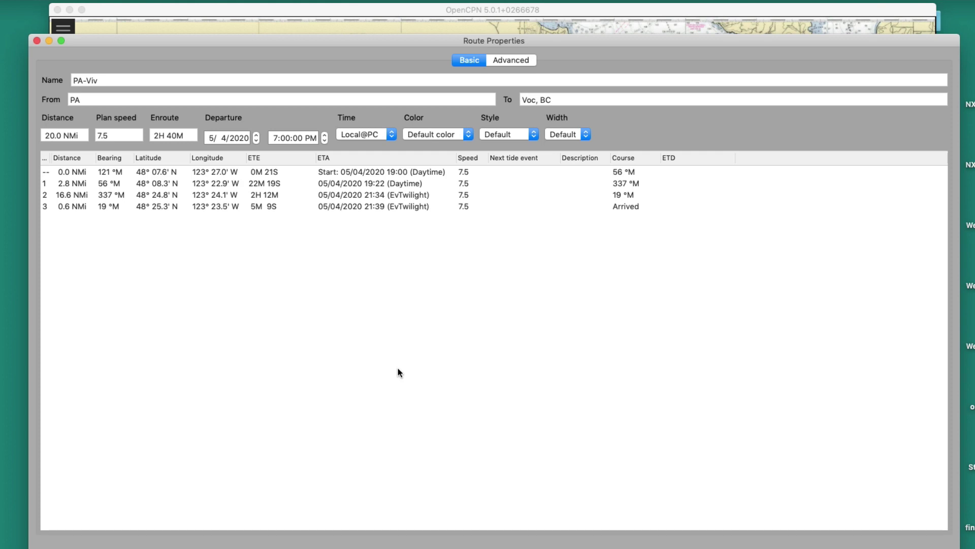
left_click(37, 41)
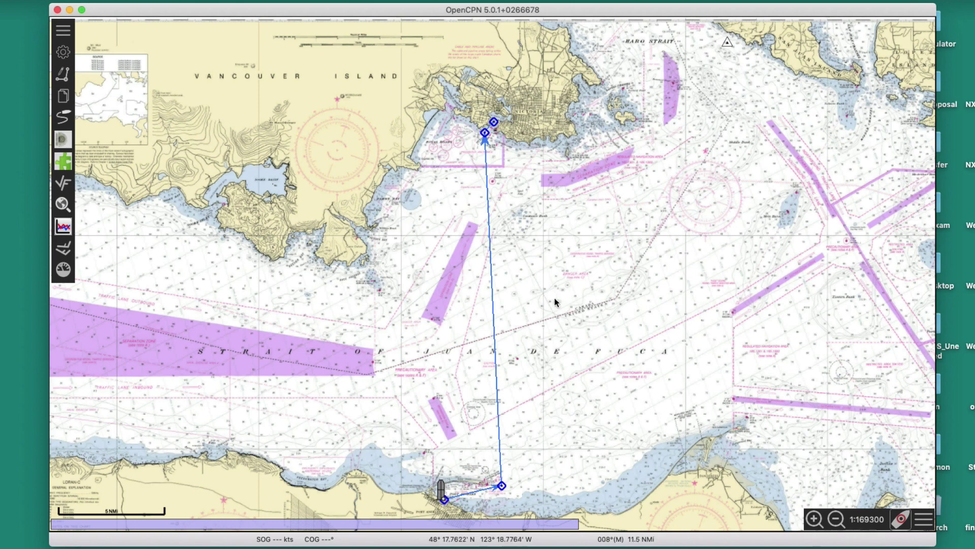
Reopen the properties of the route across the strait to check its name and plan values.
scroll(552, 315, "down", 3)
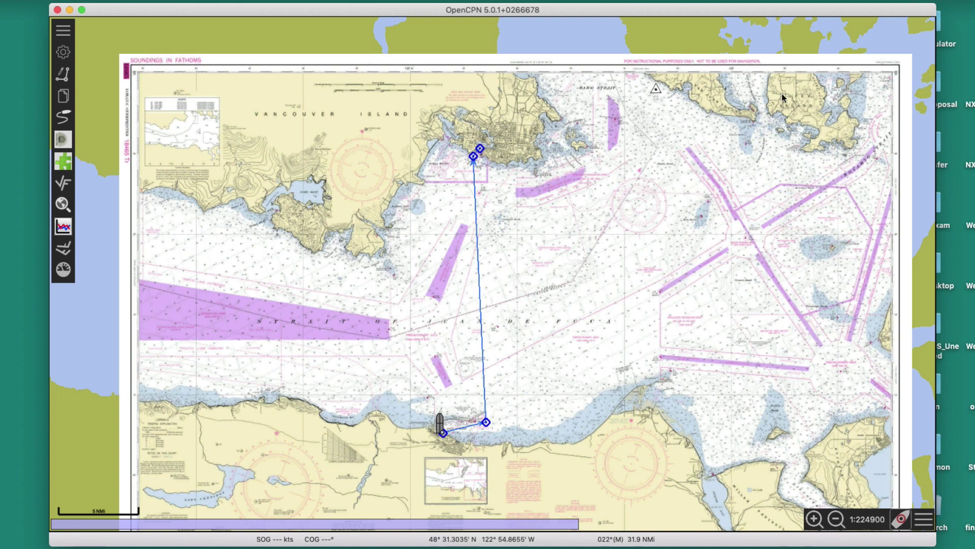
left_click_drag(764, 199, 654, 451)
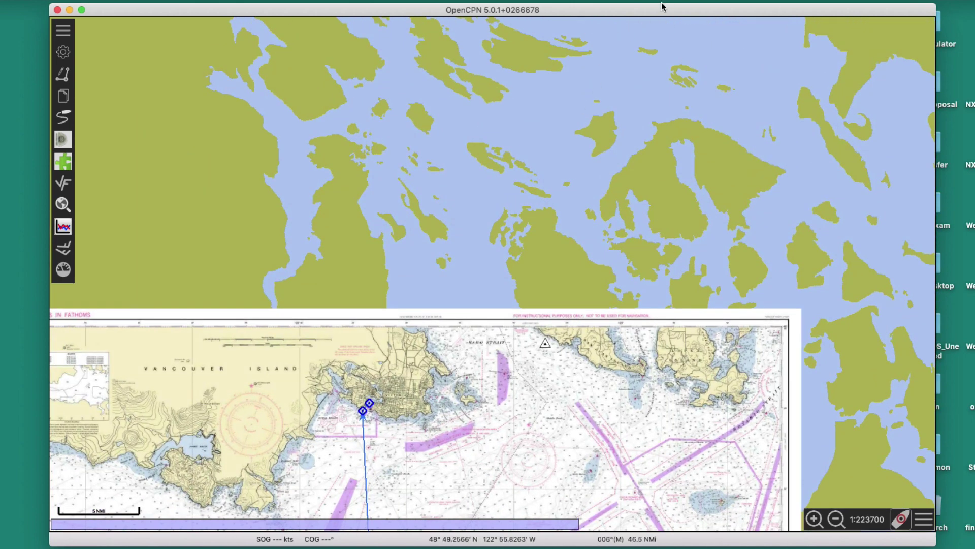
left_click_drag(532, 448, 649, 153)
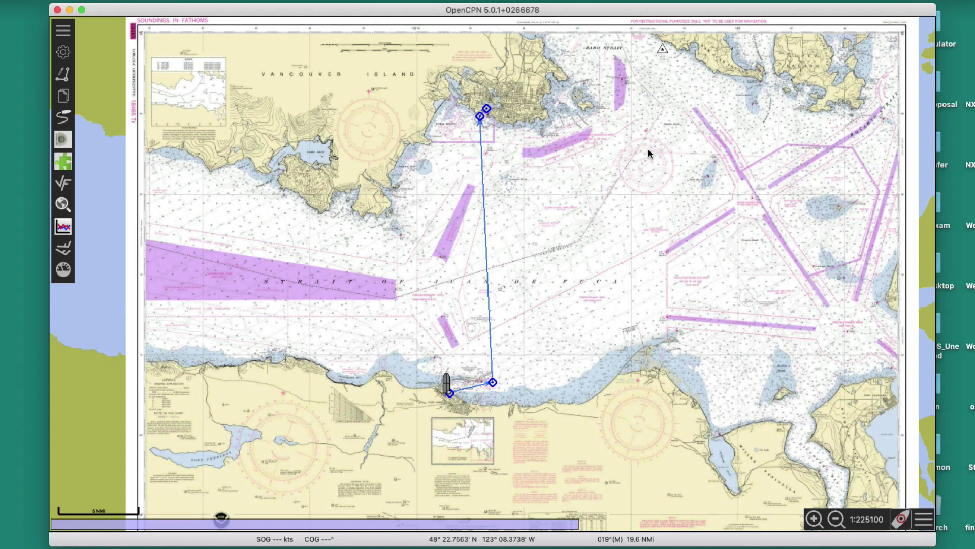
left_click_drag(648, 148, 602, 164)
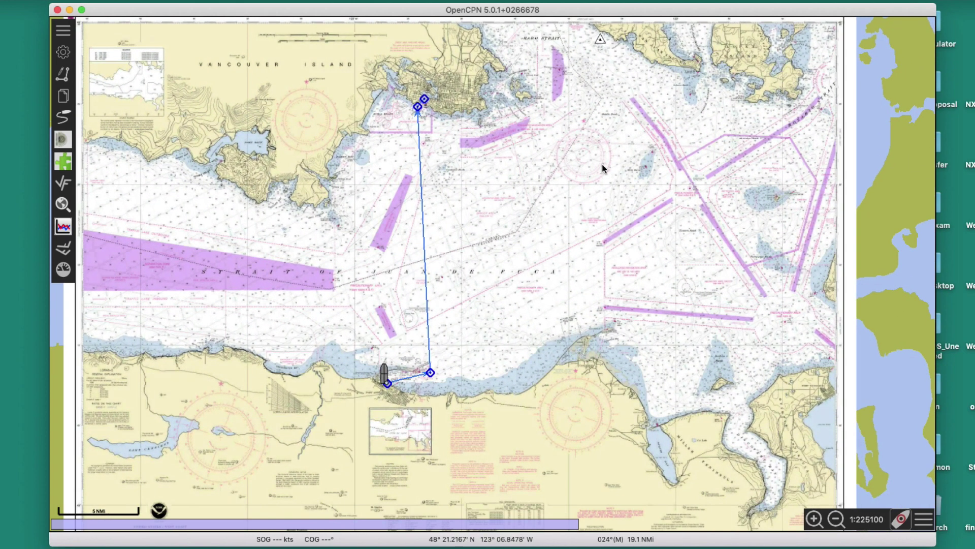
right_click(420, 209)
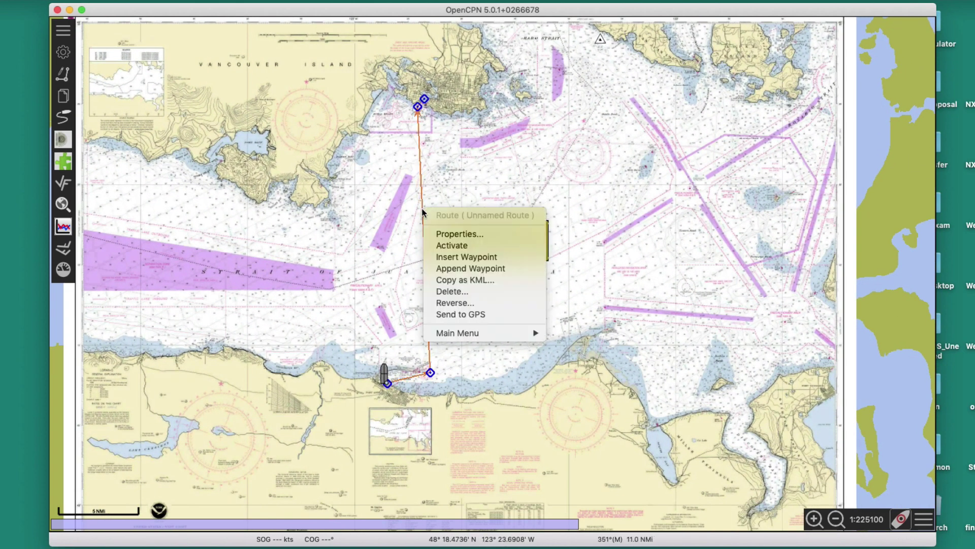
left_click(458, 234)
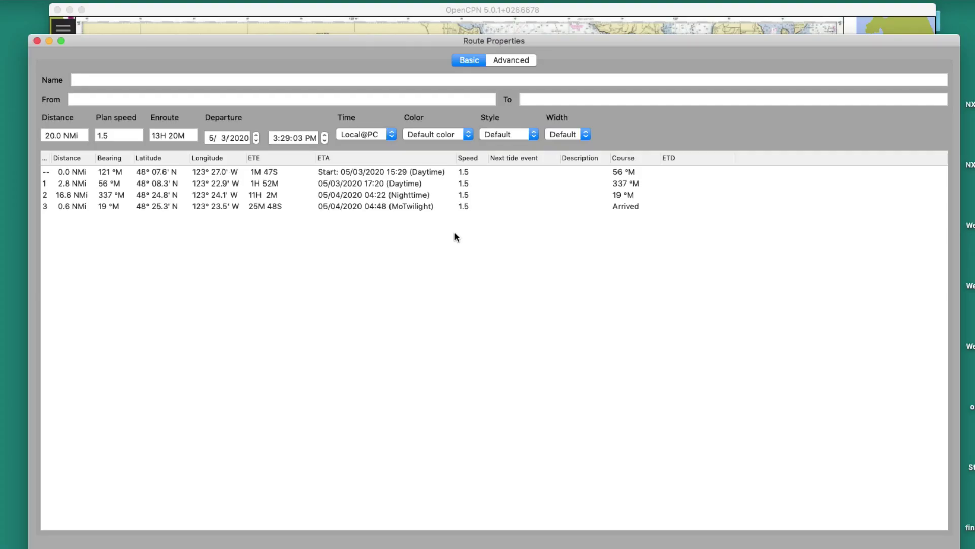
left_click(36, 40)
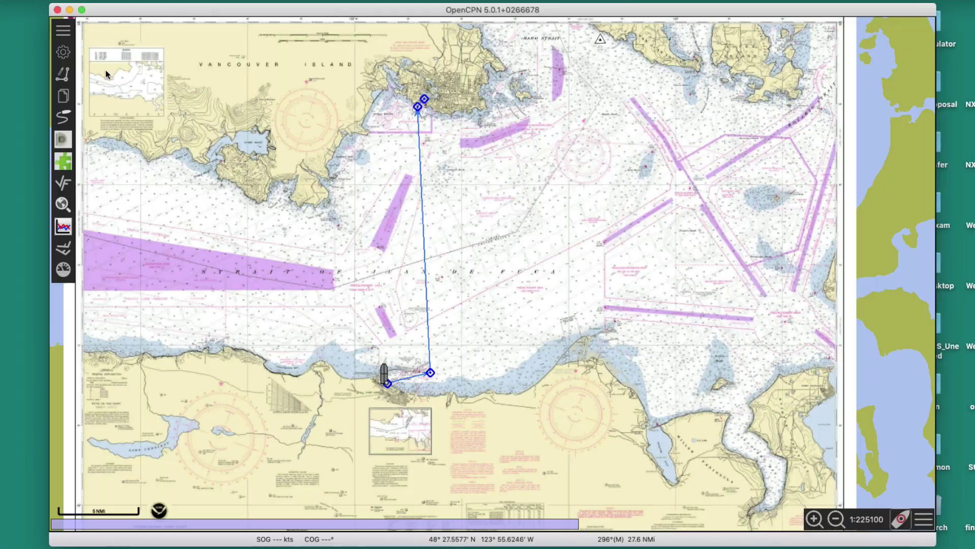
right_click(421, 169)
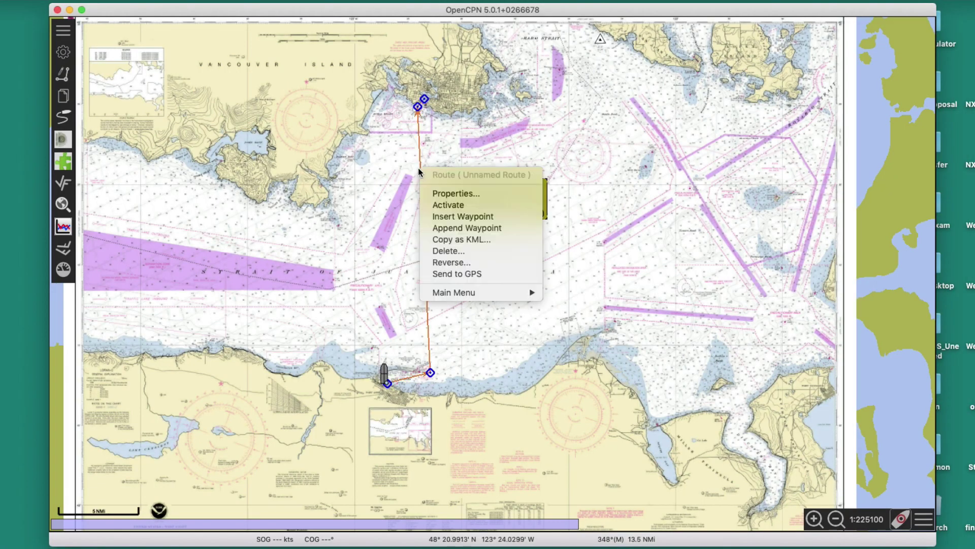
left_click(457, 193)
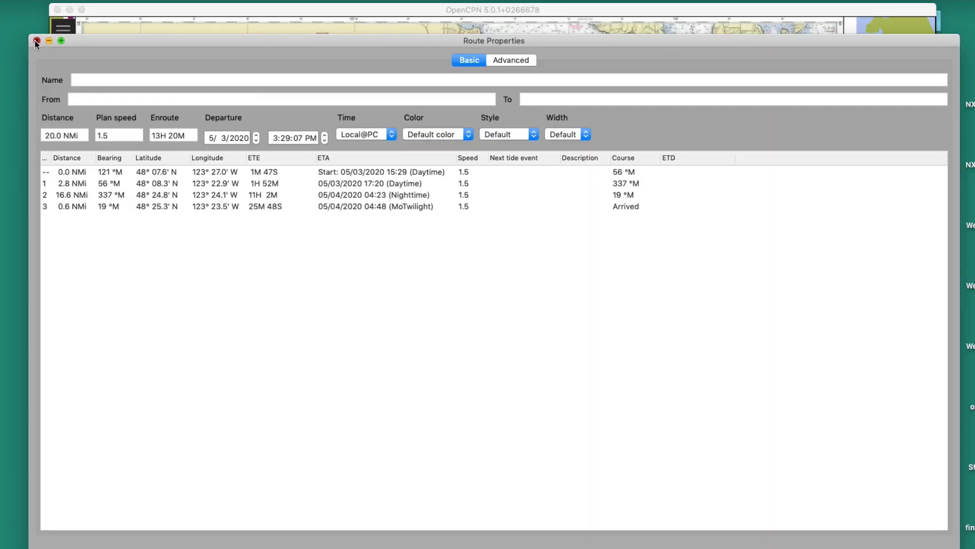
left_click(36, 41)
Delete the unnamed route across the Strait of Juan de Fuca.
right_click(420, 184)
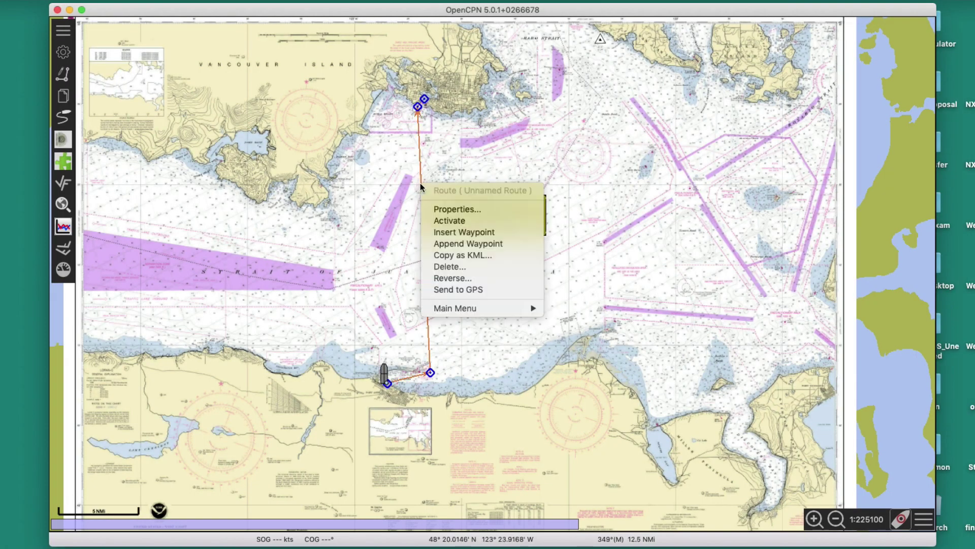
left_click(465, 264)
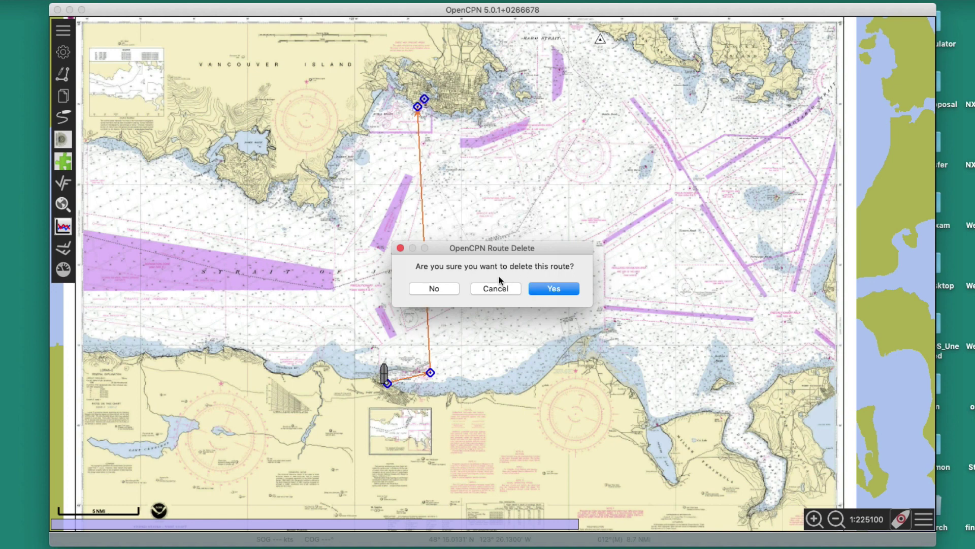
left_click(554, 290)
Draw a two-waypoint route from the western separation zone to the shoreline point west of Sooke Bay, about 6.9 NMi at 319°(M).
left_click_drag(513, 229, 529, 222)
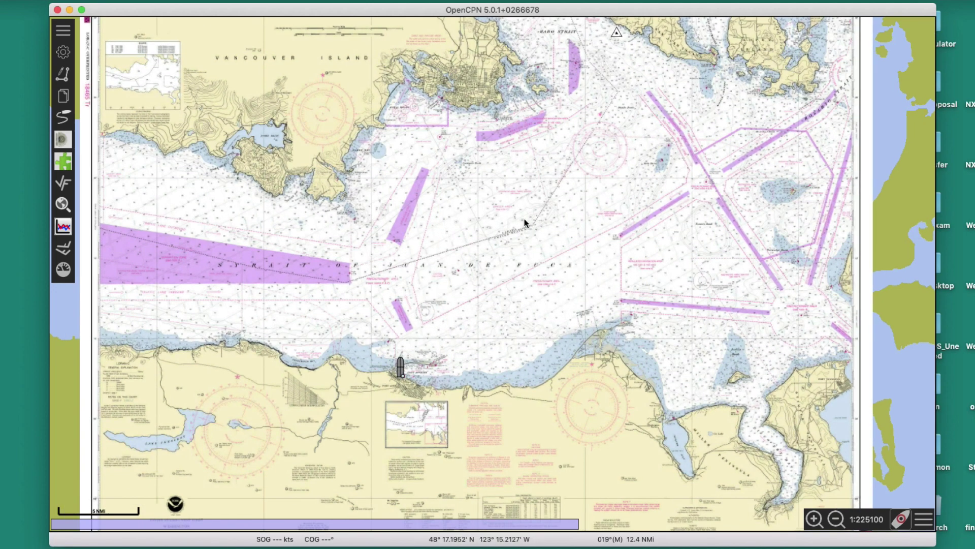
left_click_drag(504, 202, 488, 187)
scroll(371, 208, "up", 4)
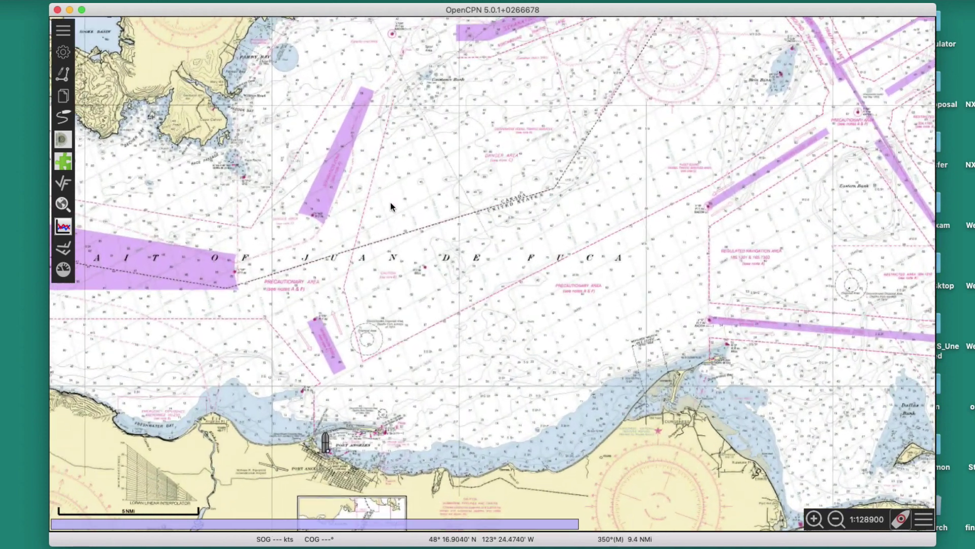
left_click_drag(391, 206, 452, 209)
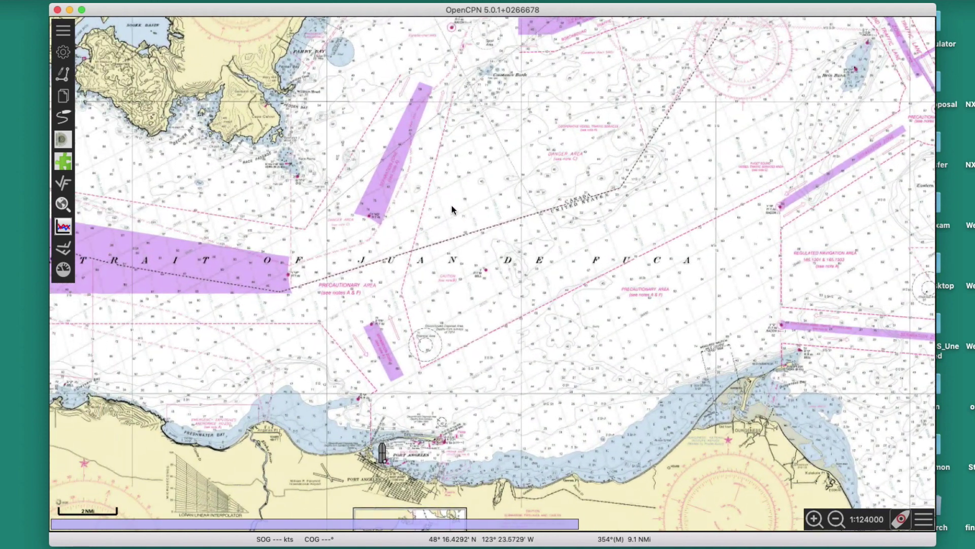
left_click_drag(358, 201, 617, 279)
scroll(433, 259, "up", 1)
left_click_drag(460, 251, 542, 259)
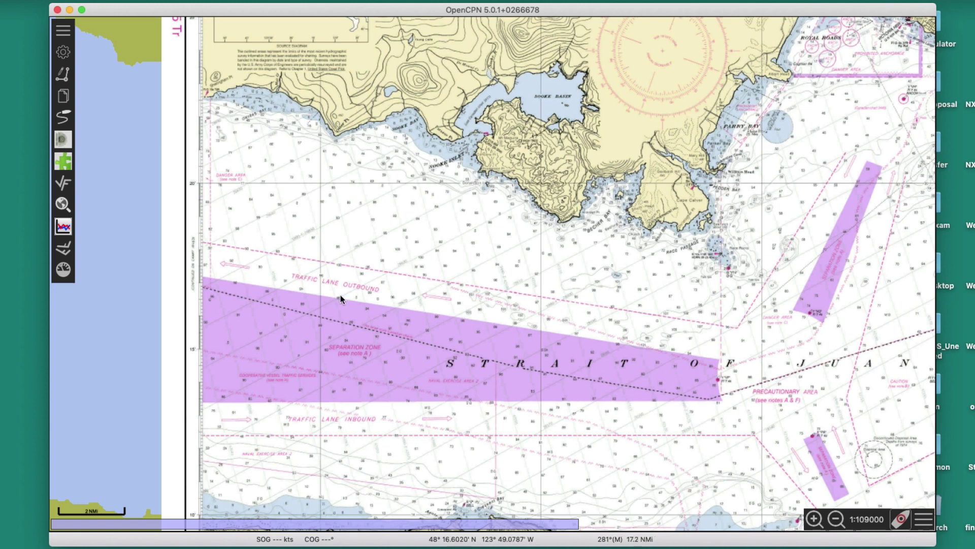
left_click(63, 74)
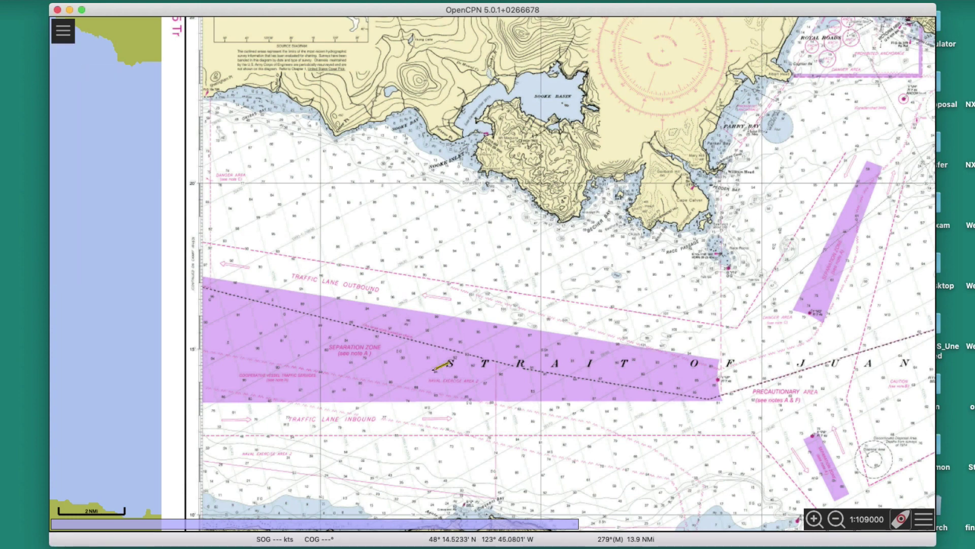
left_click(420, 345)
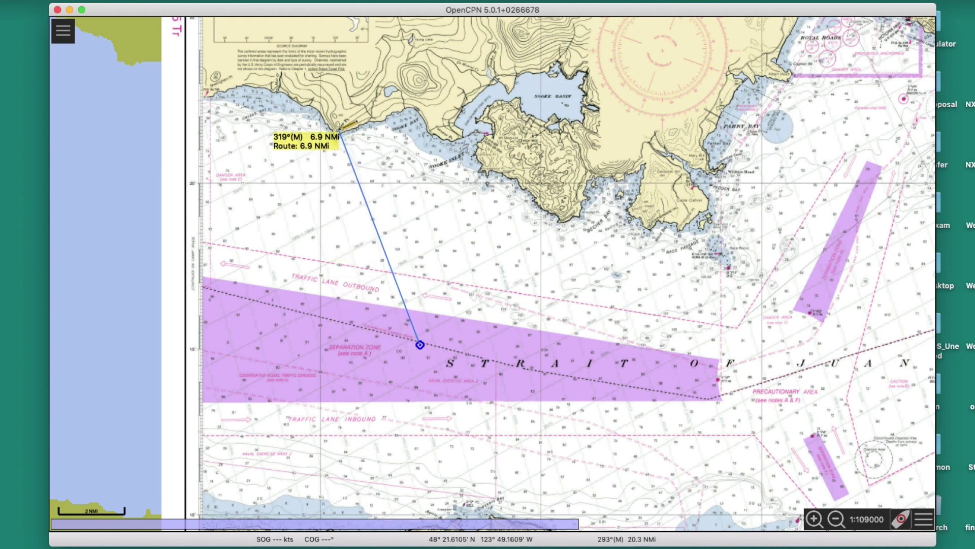
left_click(338, 131)
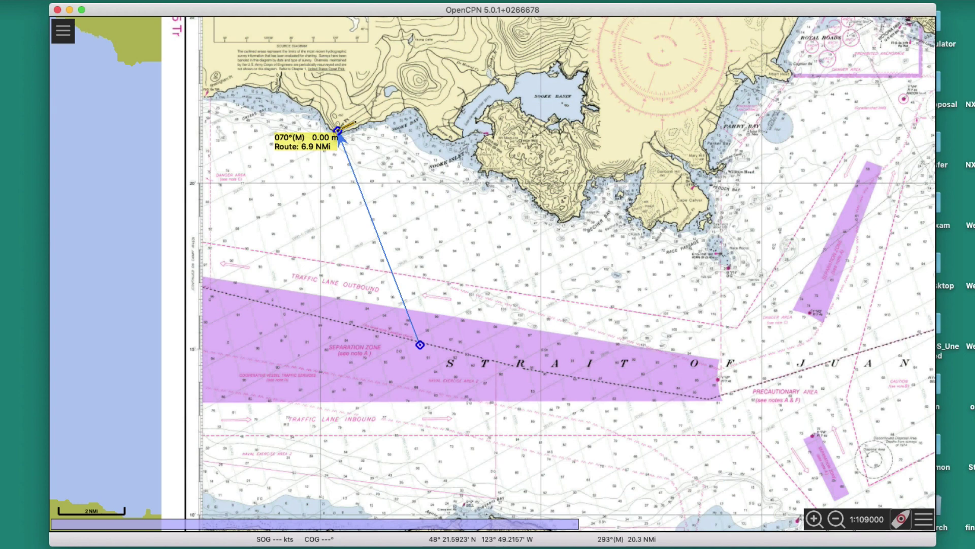
left_click(339, 131)
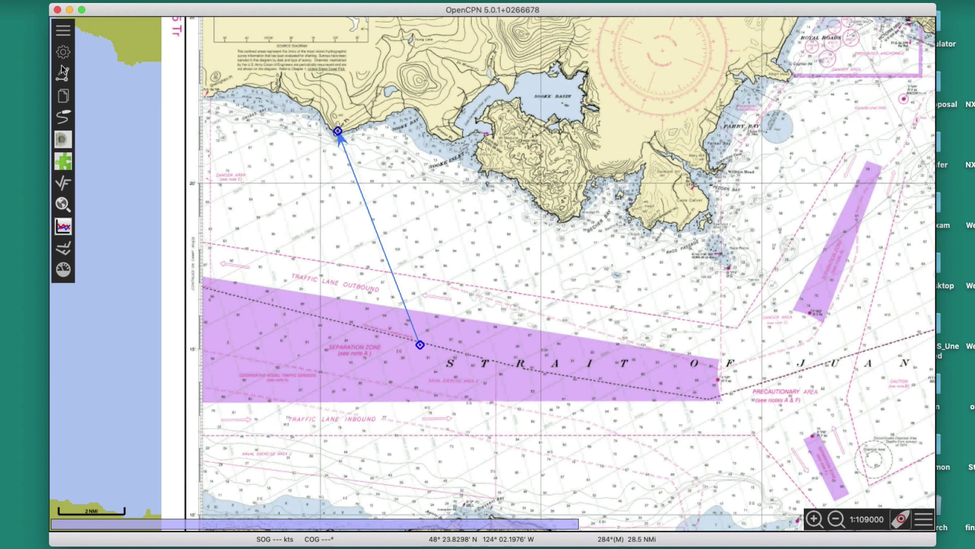
Draw a second two-waypoint route from the outbound traffic lane to Beechey Head, about 8.2 NMi at 058°(M), crossing the first one.
left_click(61, 75)
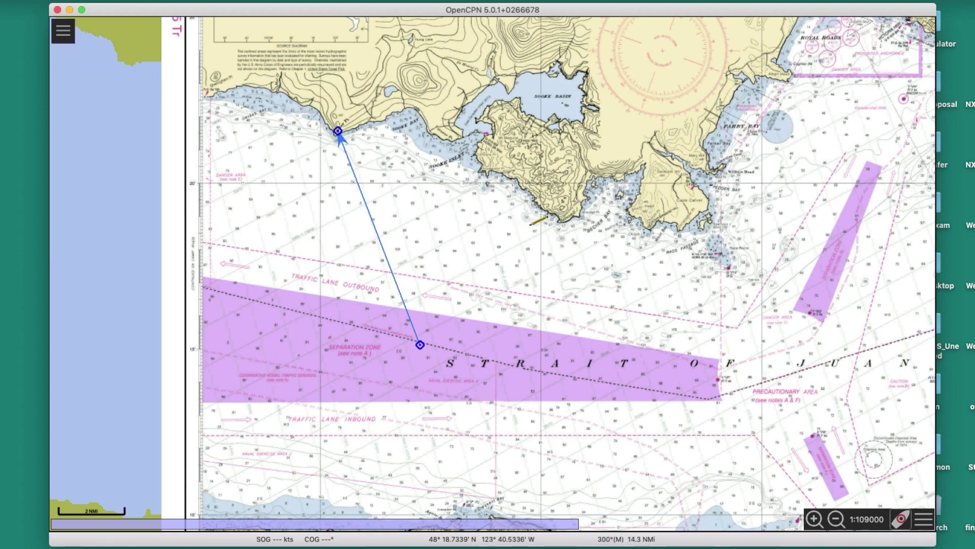
left_click(292, 276)
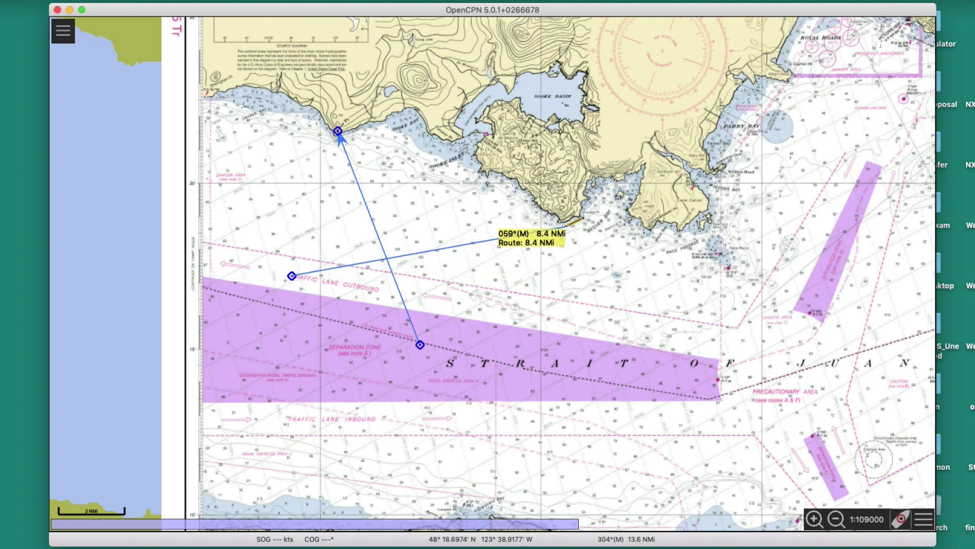
scroll(563, 222, "up", 4)
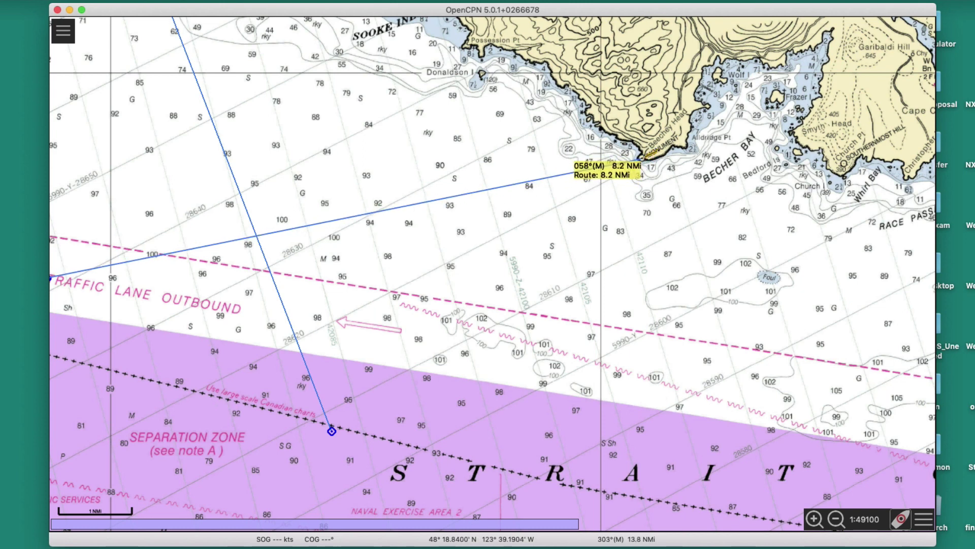
left_click(641, 157)
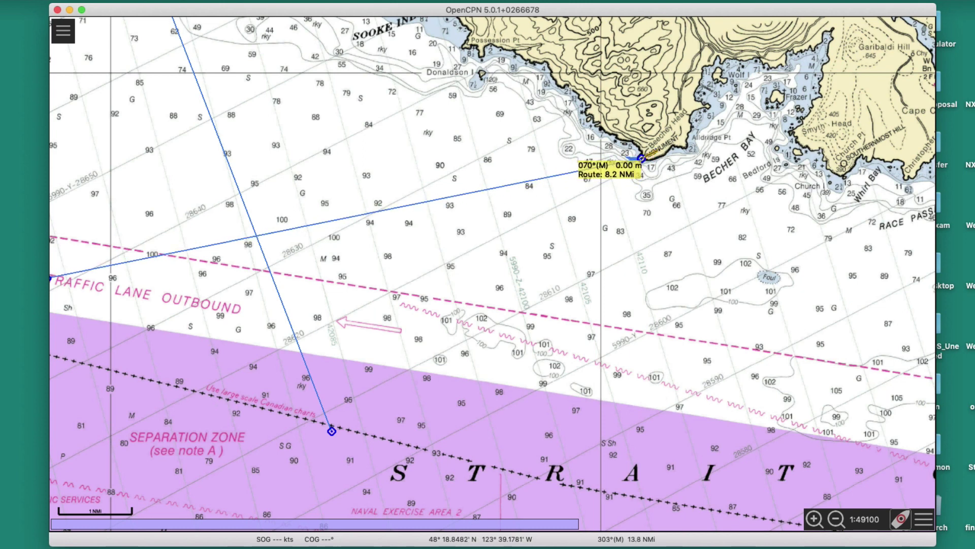
left_click(641, 158)
scroll(675, 254, "down", 3)
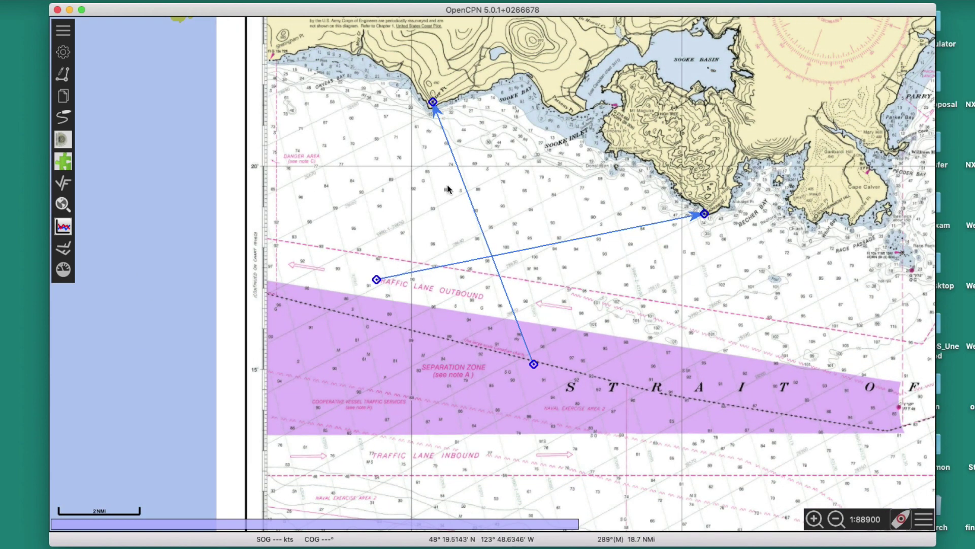
Examine the route details at the crossing of the two bearing lines and the strait east of them.
mouse_move(491, 256)
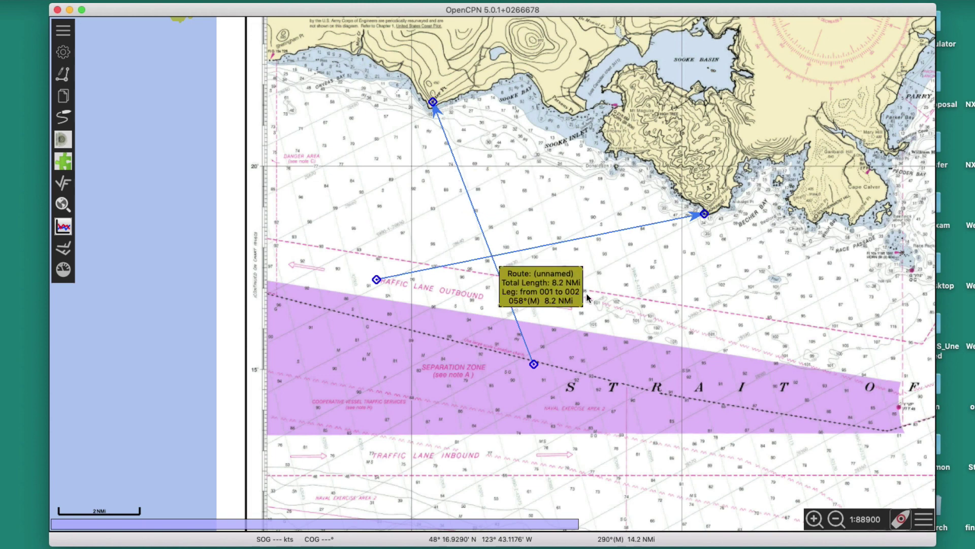
scroll(590, 282, "down", 2)
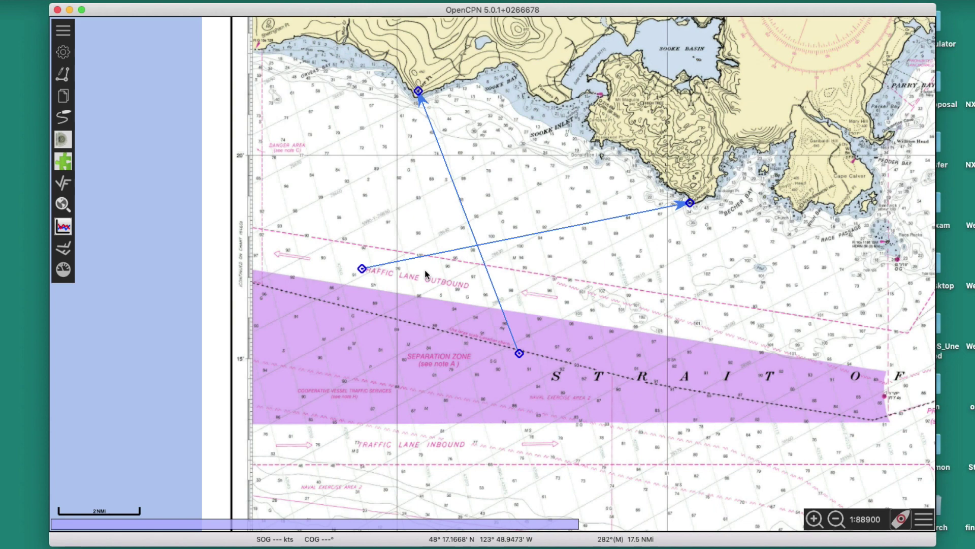
scroll(570, 243, "right", 10)
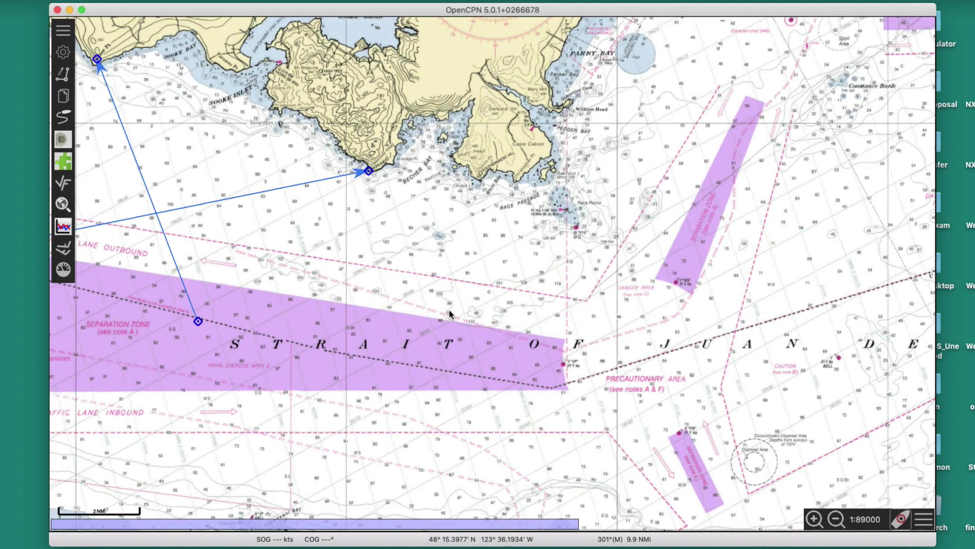
Delete the unnamed route running from the outbound traffic lane to Beechey Head.
scroll(449, 314, "right", 4)
scroll(462, 366, "up", 5)
scroll(462, 366, "down", 7)
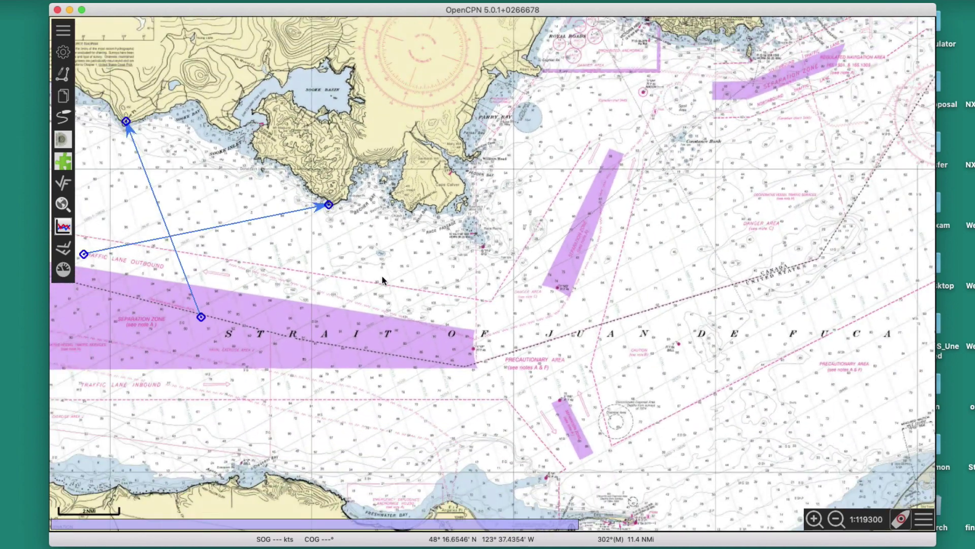
left_click_drag(382, 280, 535, 376)
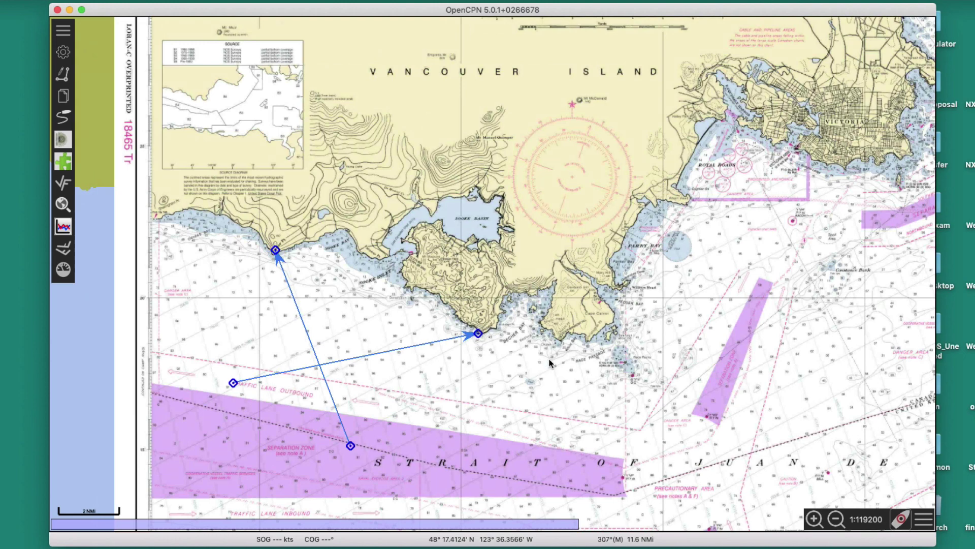
mouse_move(440, 345)
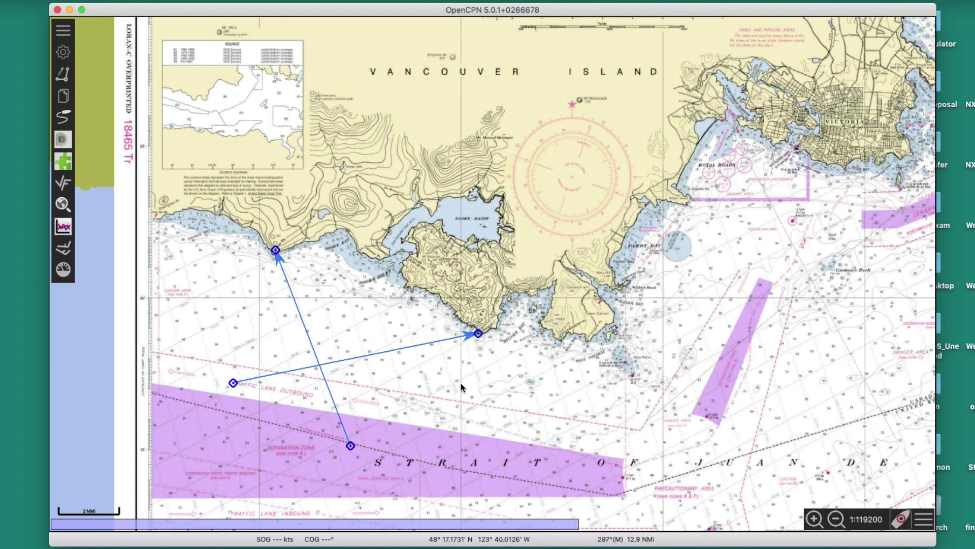
left_click_drag(402, 415, 433, 304)
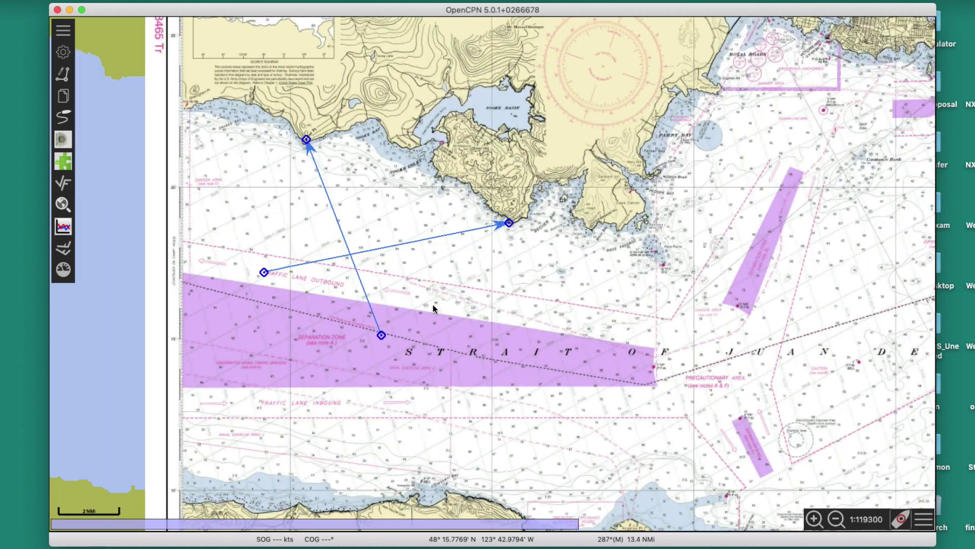
right_click(428, 238)
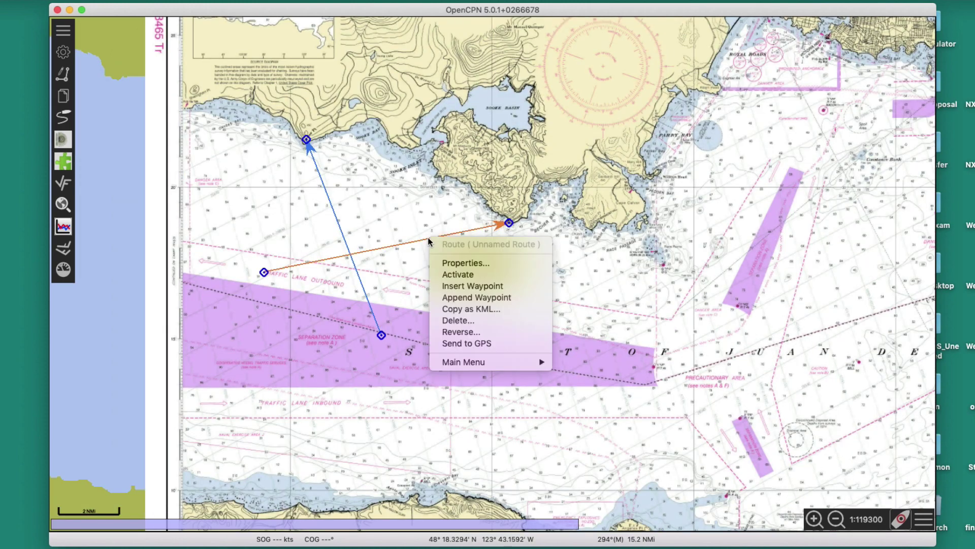
left_click(461, 320)
left_click(560, 288)
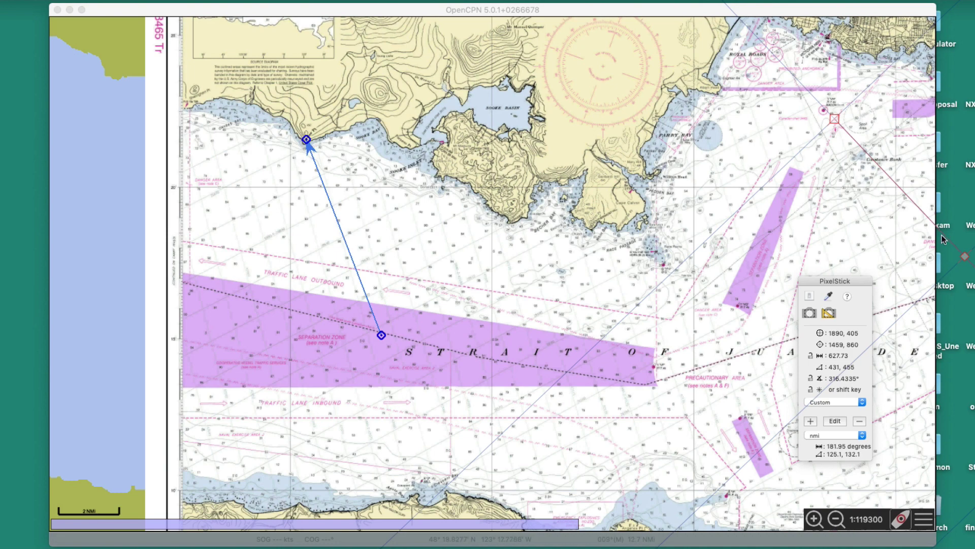
Switch to PixelStick and move its measuring line over the chart onto the compass rose south of Mt McDonald.
left_click_drag(965, 255, 552, 260)
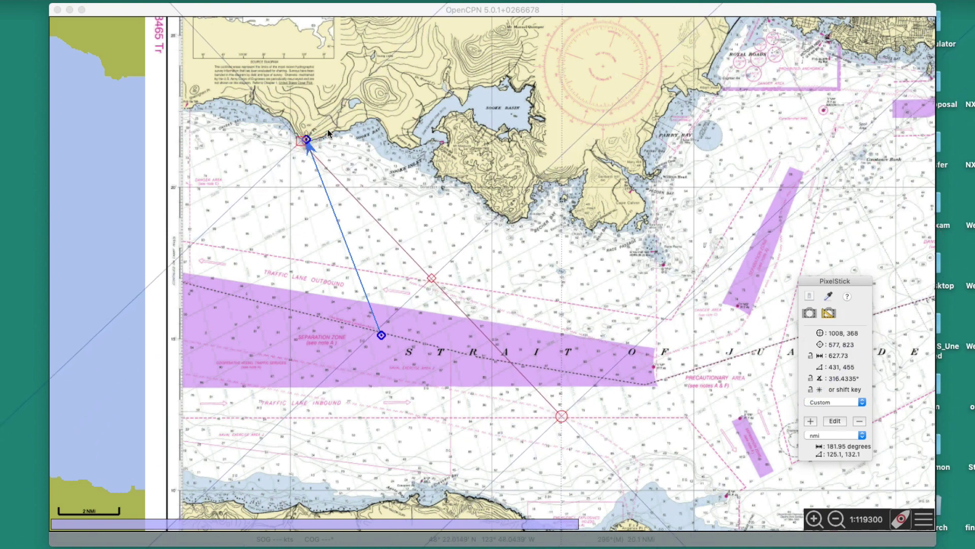
left_click_drag(584, 147, 538, 320)
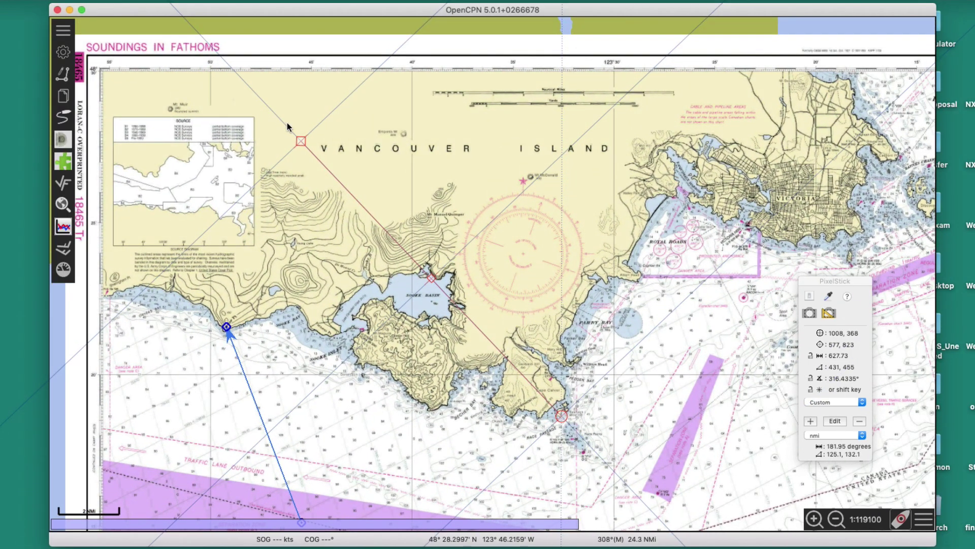
scroll(424, 362, "up", 2)
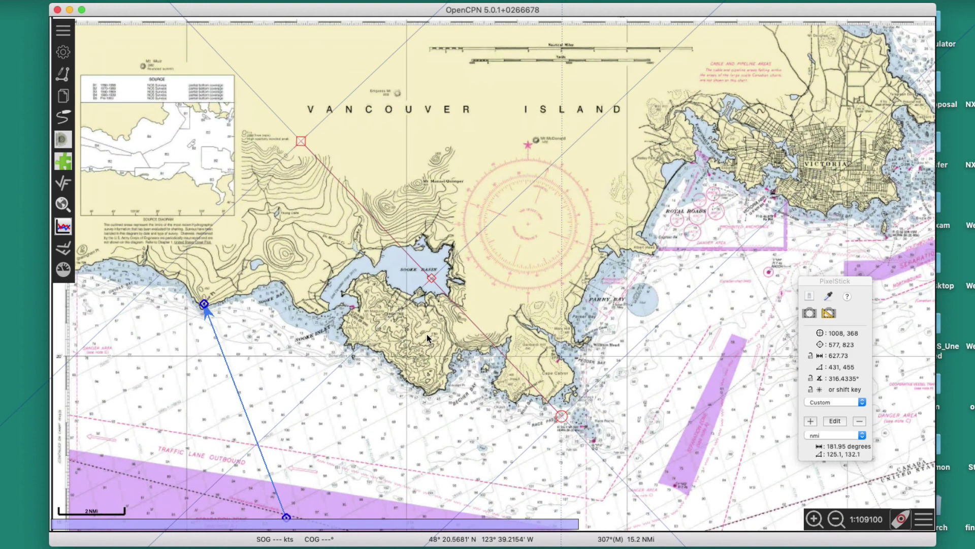
scroll(424, 349, "down", 5)
scroll(427, 331, "up", 2)
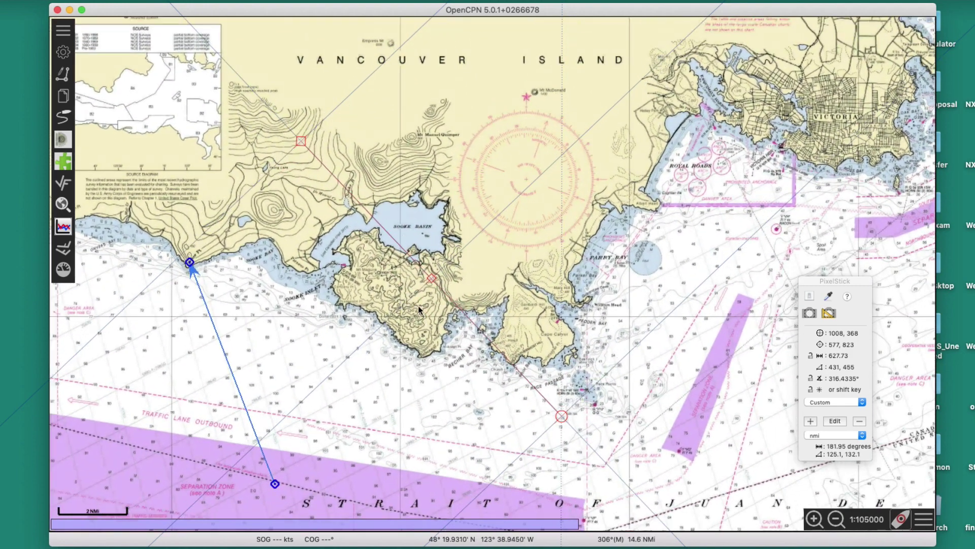
left_click_drag(296, 137, 787, 130)
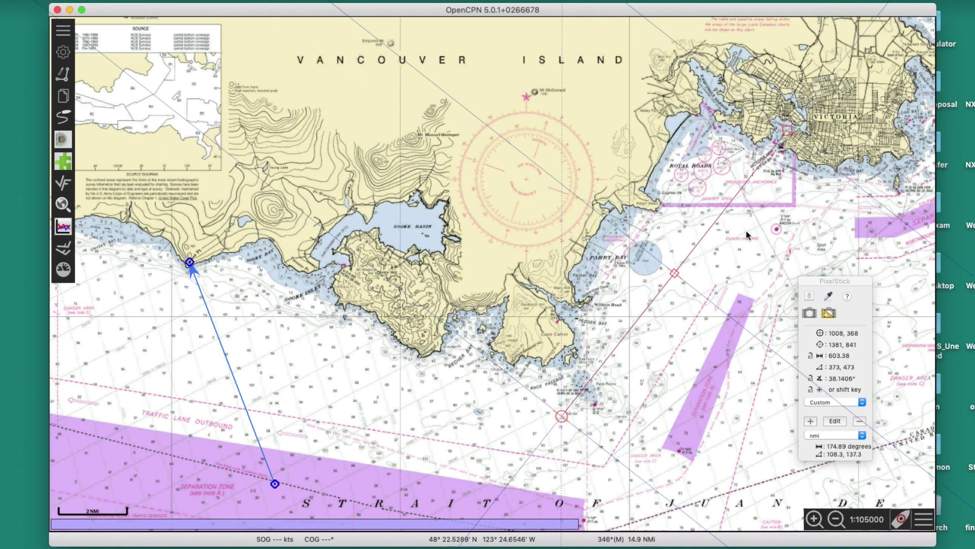
left_click_drag(673, 276, 483, 237)
scroll(522, 233, "up", 1)
scroll(521, 232, "up", 3)
left_click_drag(601, 198, 489, 325)
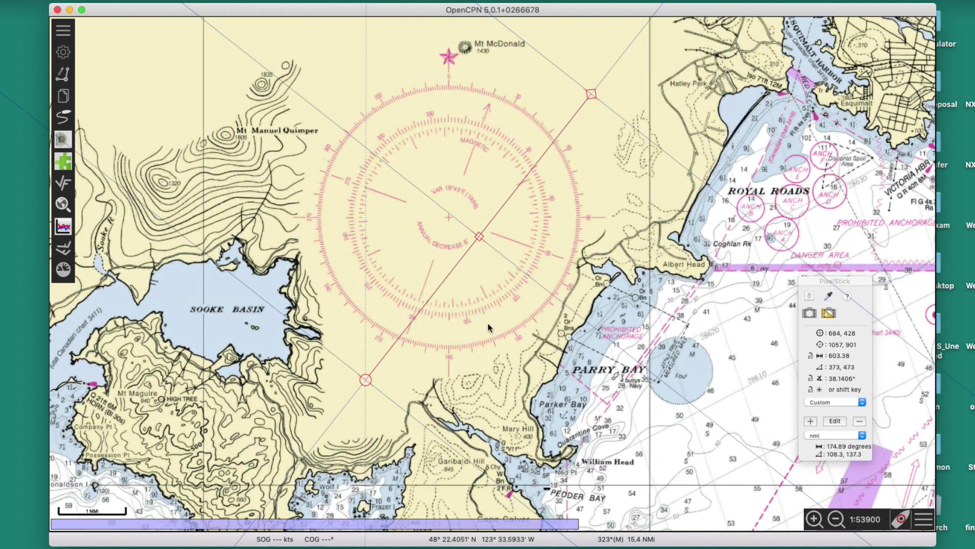
Anchor the PixelStick line's base at the compass rose centre and swing the line to about 77.7° across the magnetic ring.
left_click_drag(476, 234, 447, 218)
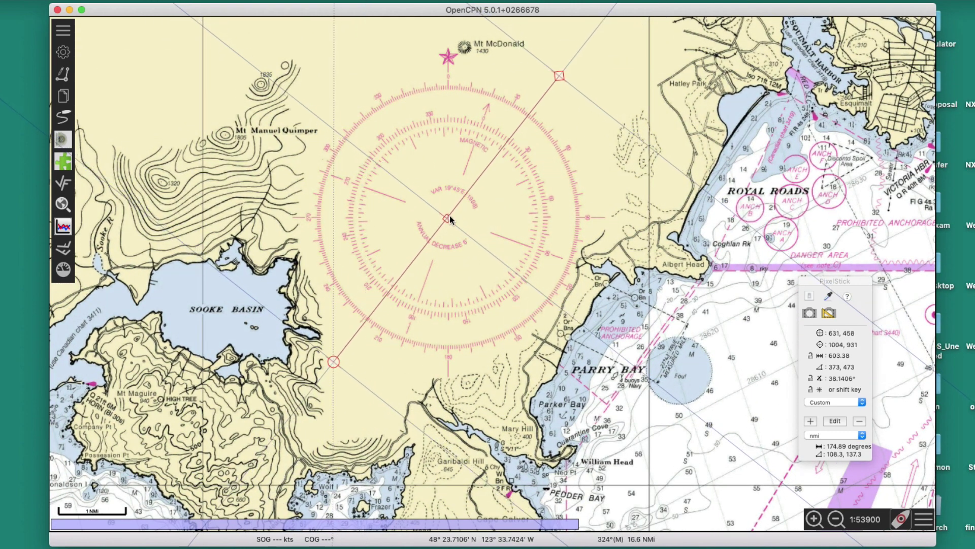
left_click_drag(559, 76, 649, 180)
left_click_drag(334, 362, 449, 217)
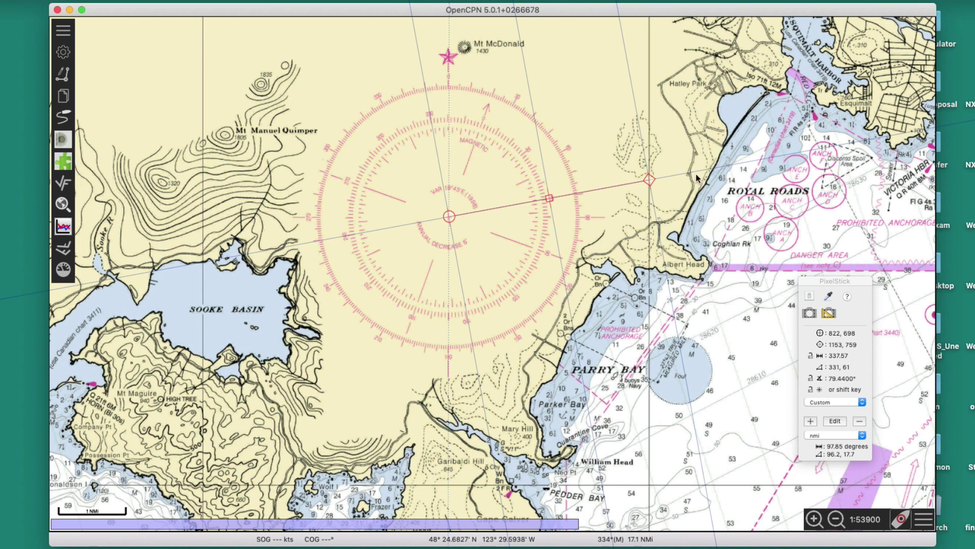
left_click_drag(647, 178, 602, 183)
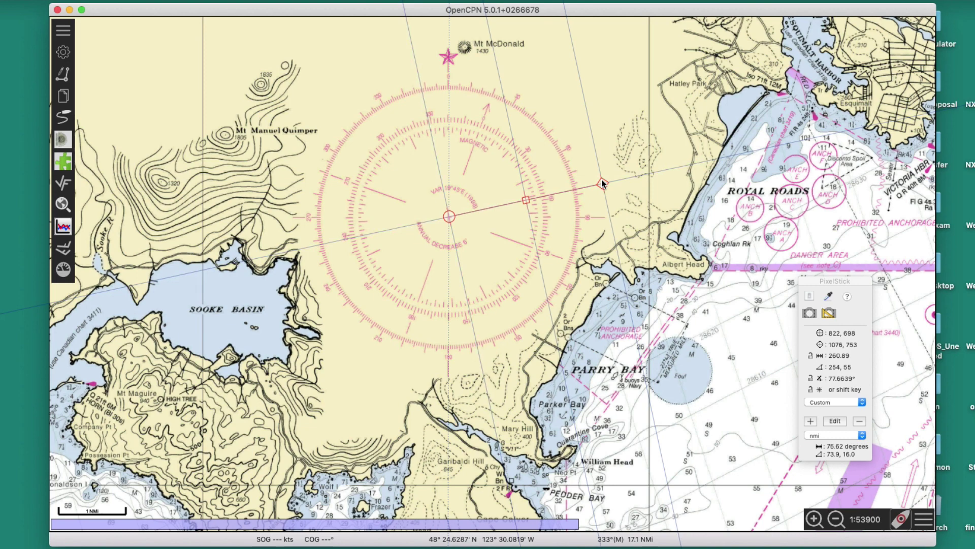
Shift the PixelStick line, keeping its angle, into the outbound traffic lane so its extension passes through Beechey Head.
scroll(813, 229, "down", 10)
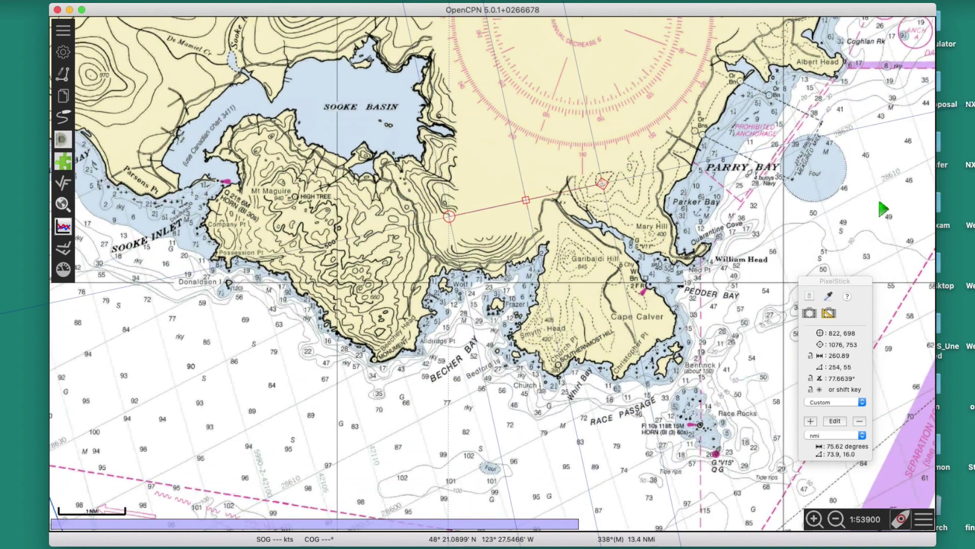
scroll(792, 281, "down", 5)
scroll(793, 281, "left", 5)
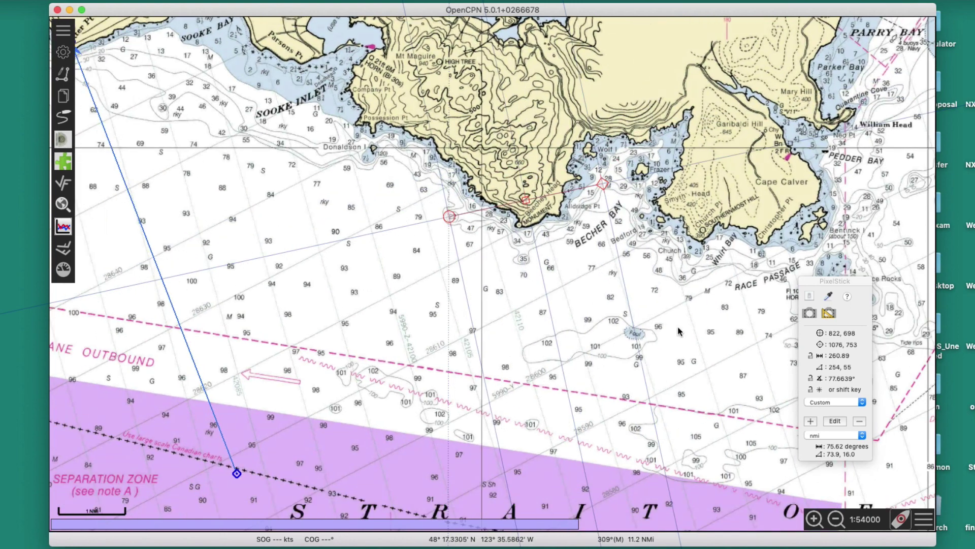
scroll(681, 330, "down", 5)
scroll(680, 330, "left", 3)
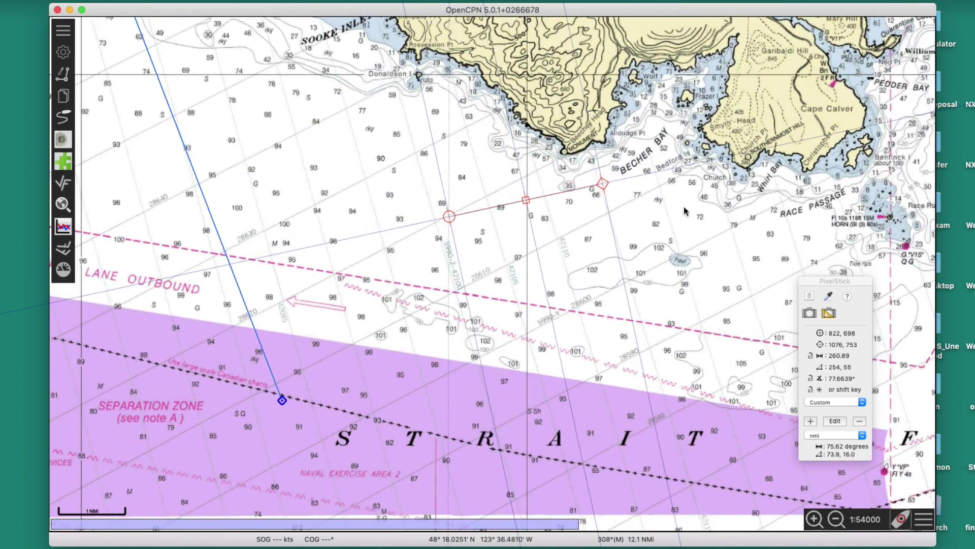
left_click_drag(526, 200, 177, 235)
left_click_drag(336, 292, 436, 277)
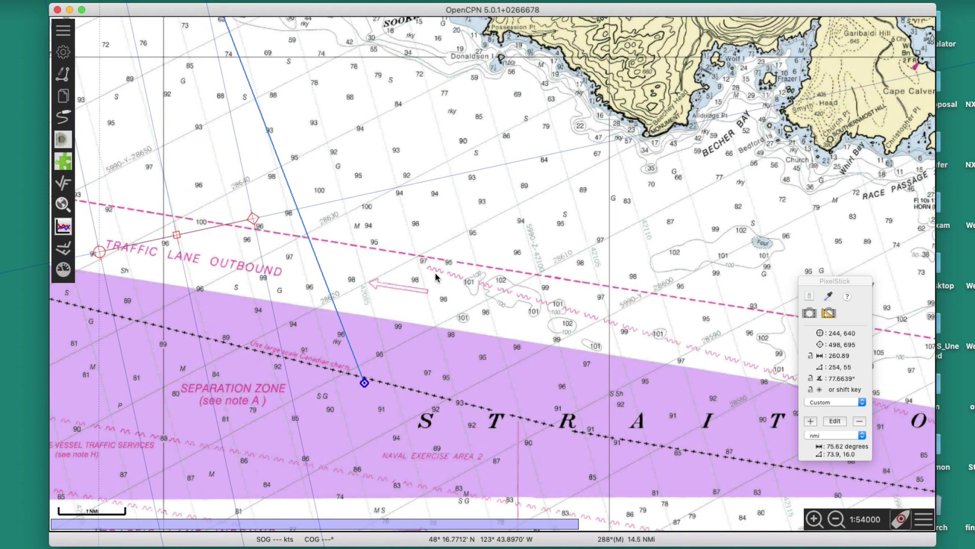
Draw a two-waypoint route along the PixelStick line, from just west of the existing bearing line to Beechey Head, about 5.8 NMi long.
left_click(63, 74)
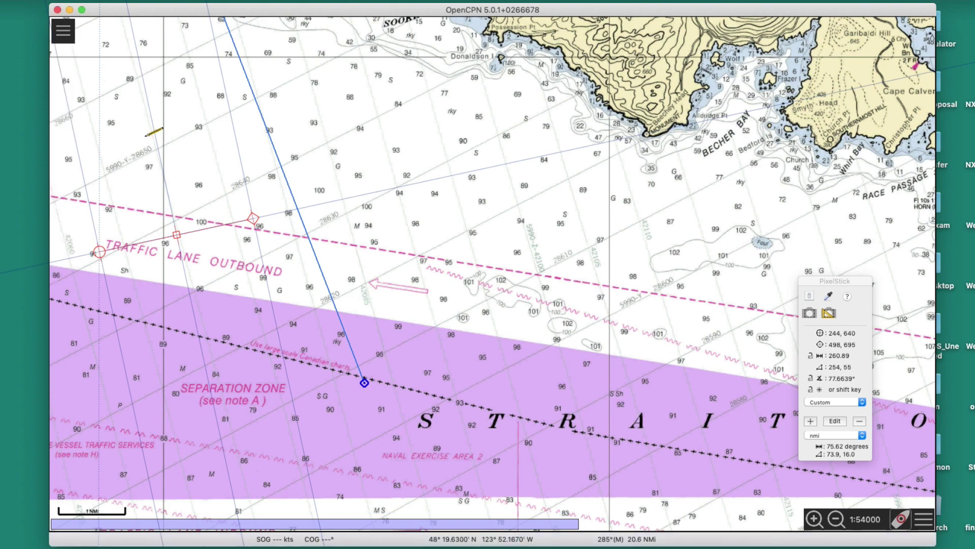
left_click(274, 216)
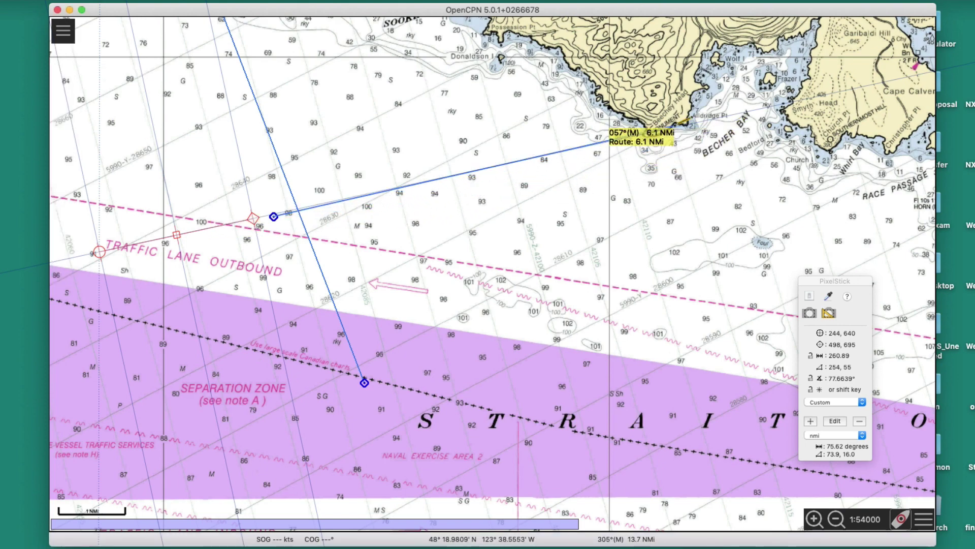
left_click(649, 133)
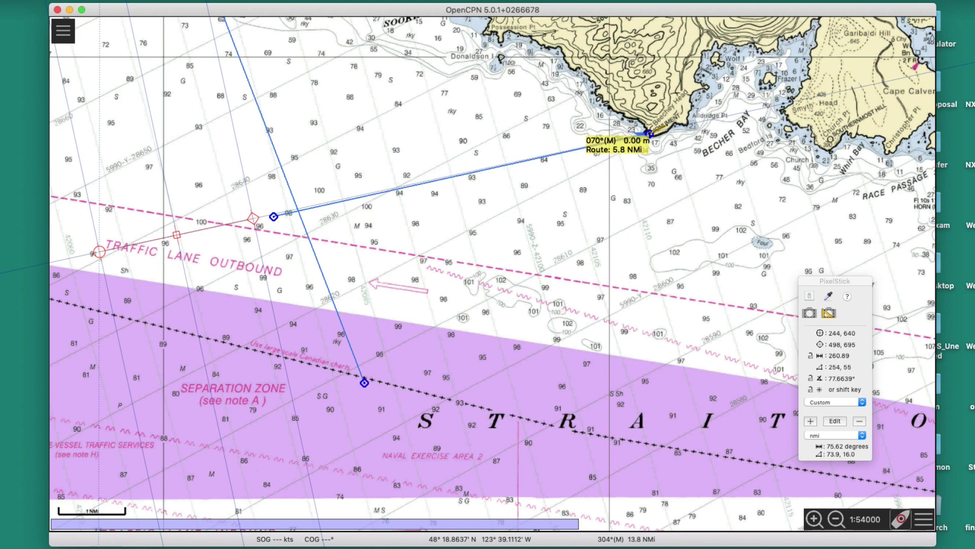
left_click(650, 133)
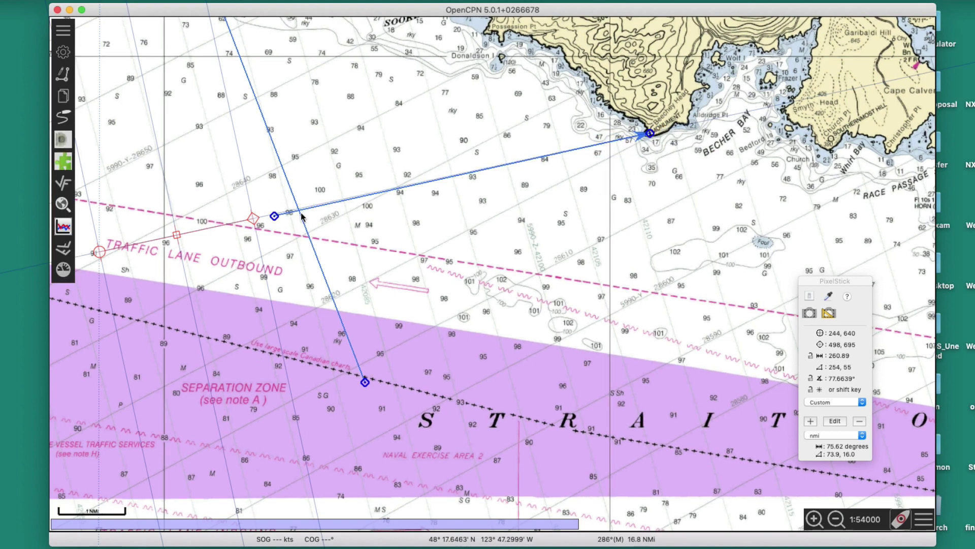
mouse_move(297, 210)
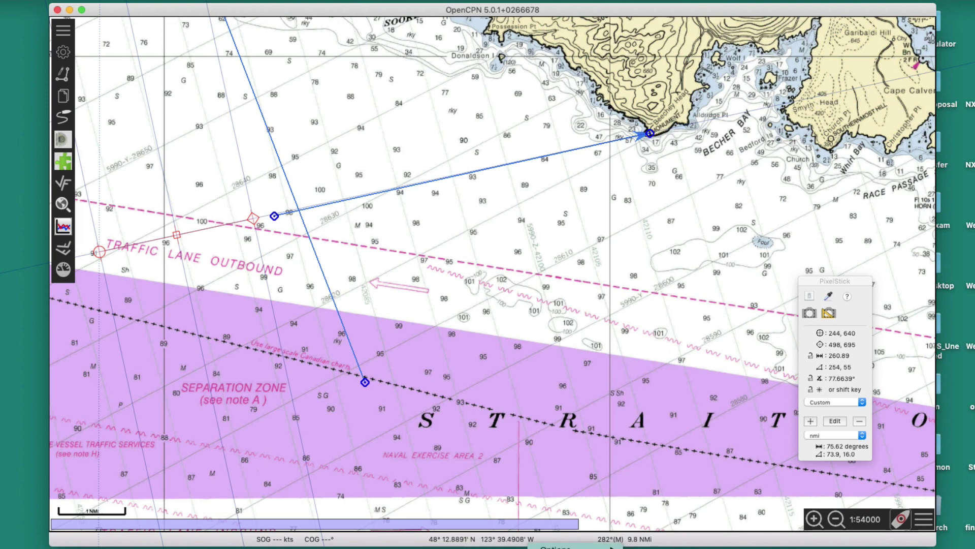
Draw a two-waypoint route from just north of the international boundary, southeast of buoy "VG", to the Race Rocks light, about 4.37 NMi at 297°(M).
left_click_drag(725, 201, 538, 311)
scroll(510, 359, "down", 2)
scroll(509, 359, "up", 3)
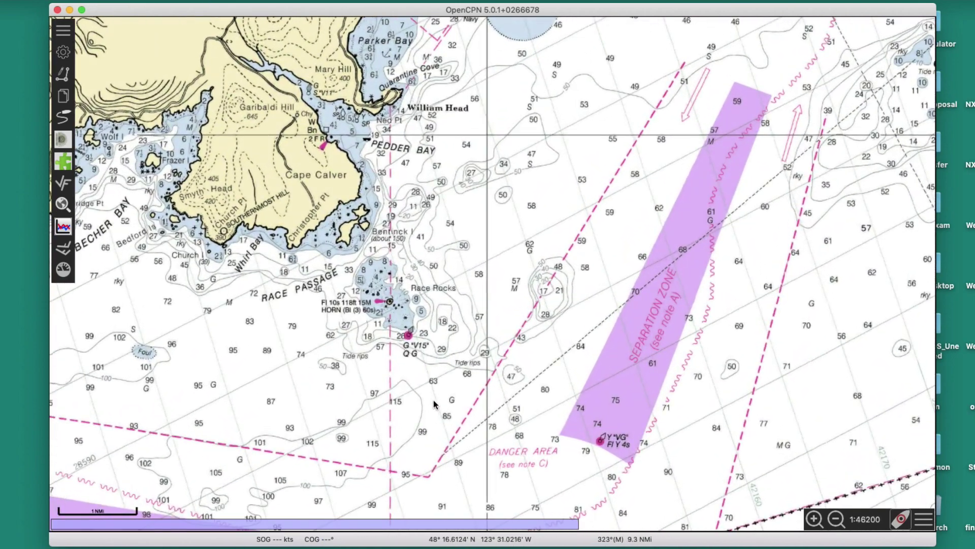
left_click_drag(435, 404, 398, 233)
left_click_drag(624, 389, 625, 372)
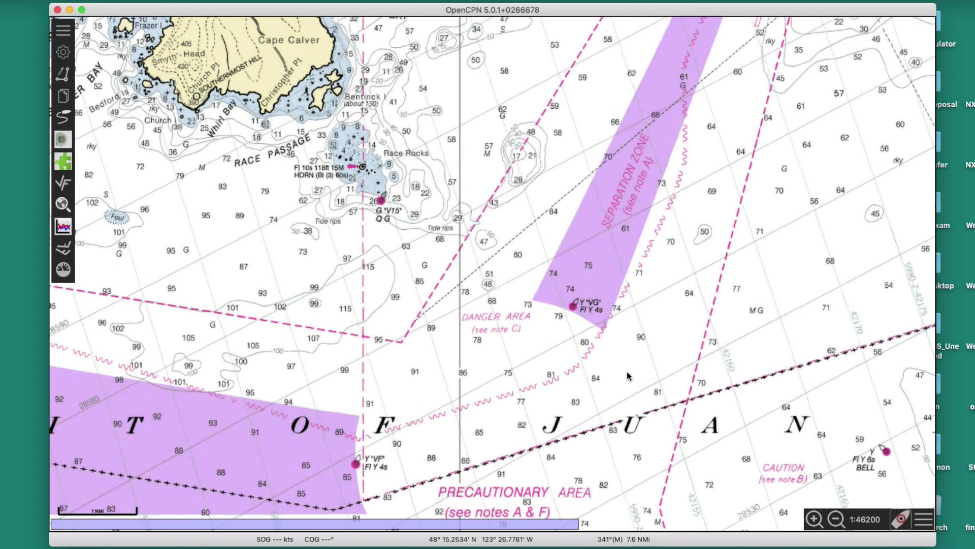
left_click_drag(371, 189, 374, 126)
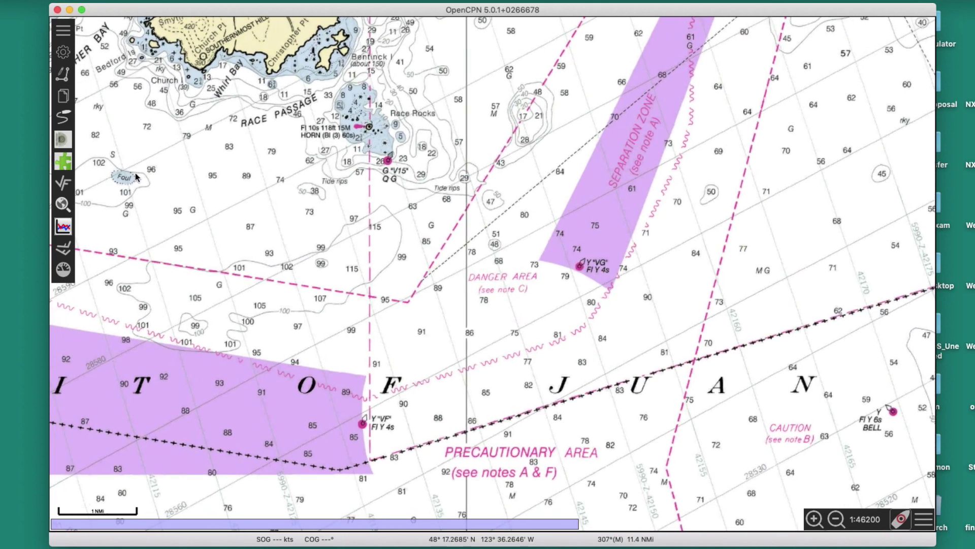
left_click(63, 75)
left_click(601, 374)
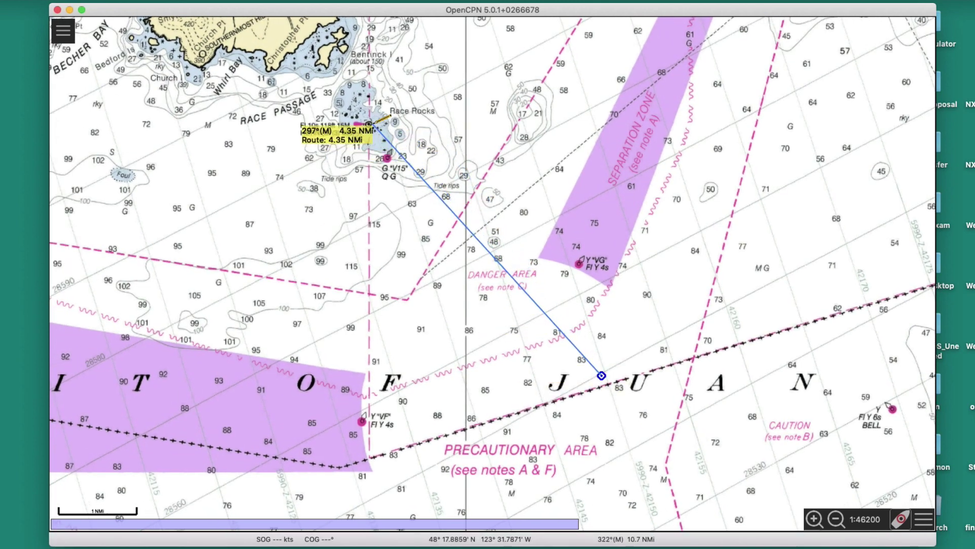
left_click(369, 124)
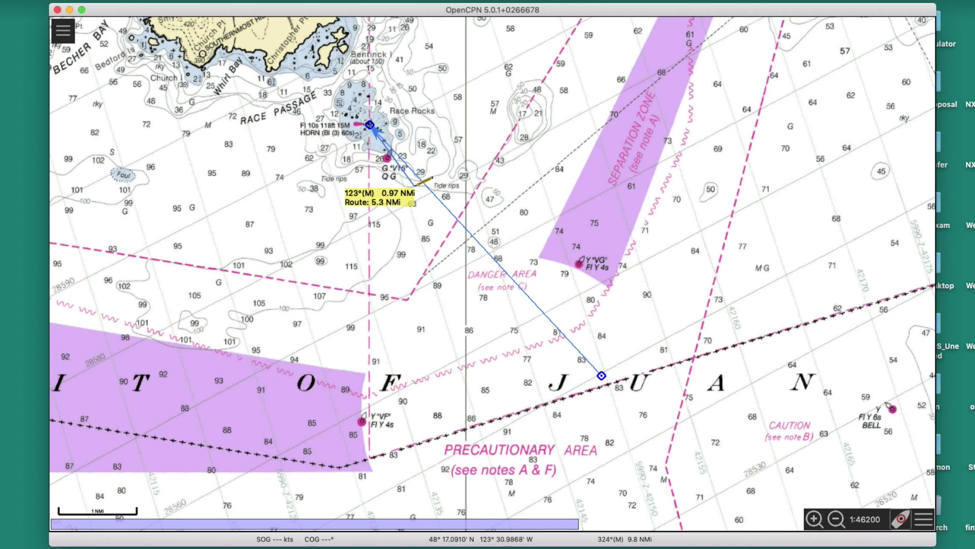
key("Escape")
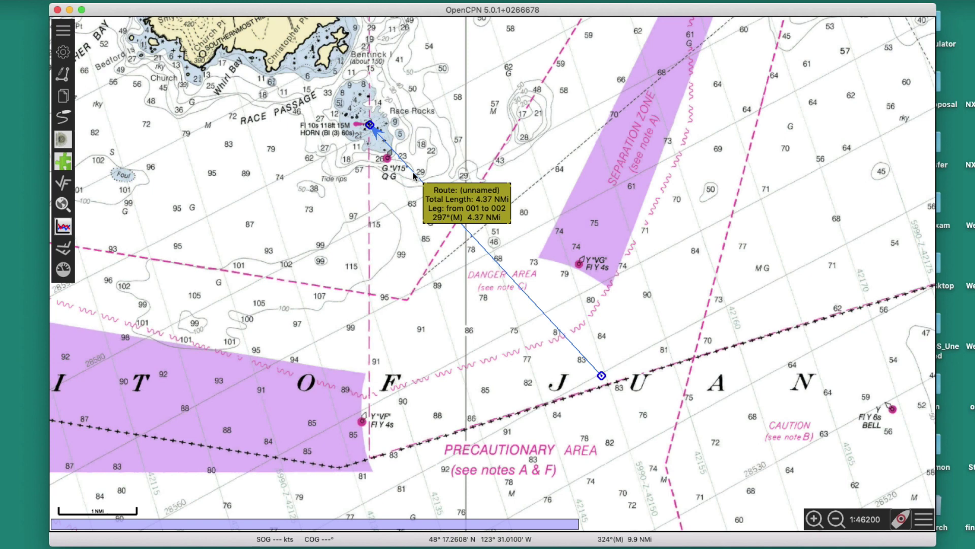
Measure bearing and distance from a point on the Race Rocks bearing line northeastward across the separation zone.
left_click_drag(708, 211, 678, 246)
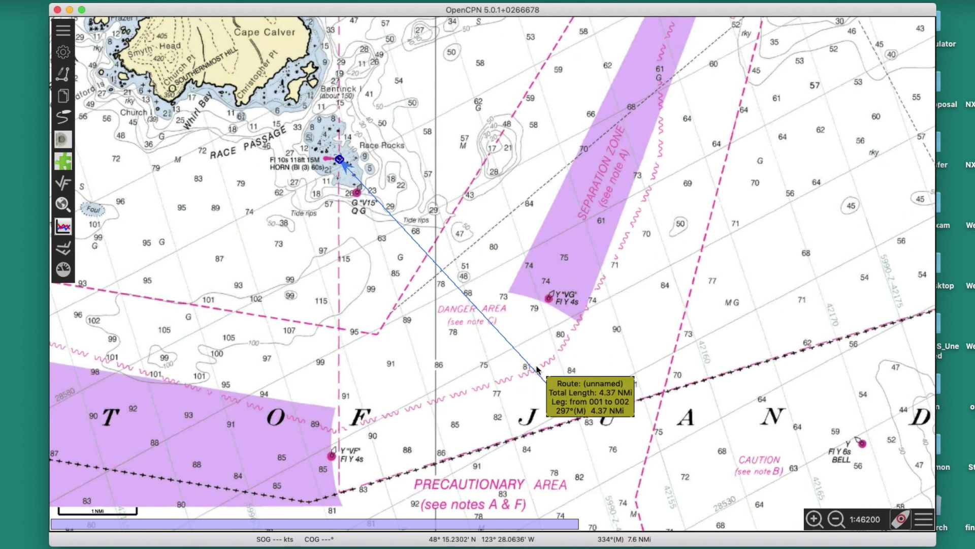
left_click_drag(664, 346, 655, 420)
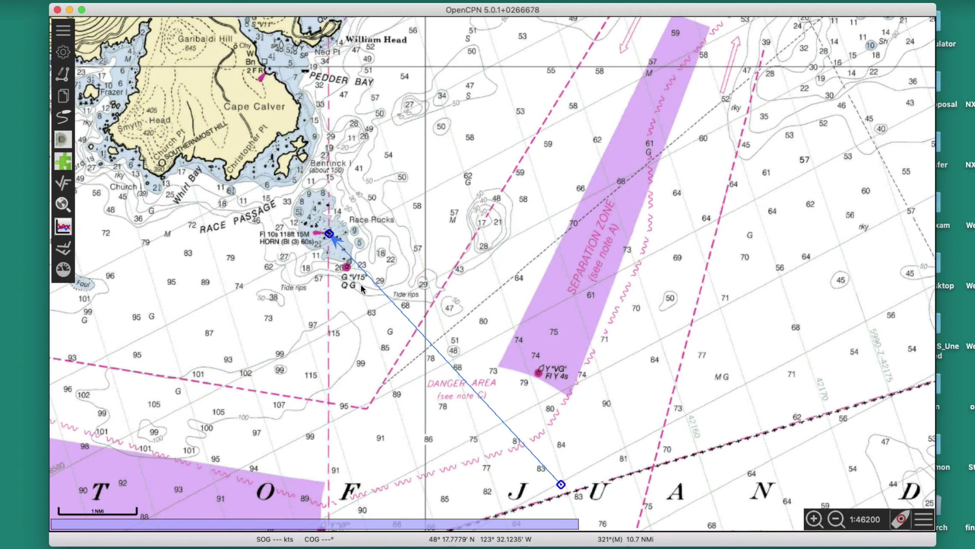
left_click_drag(731, 346, 705, 376)
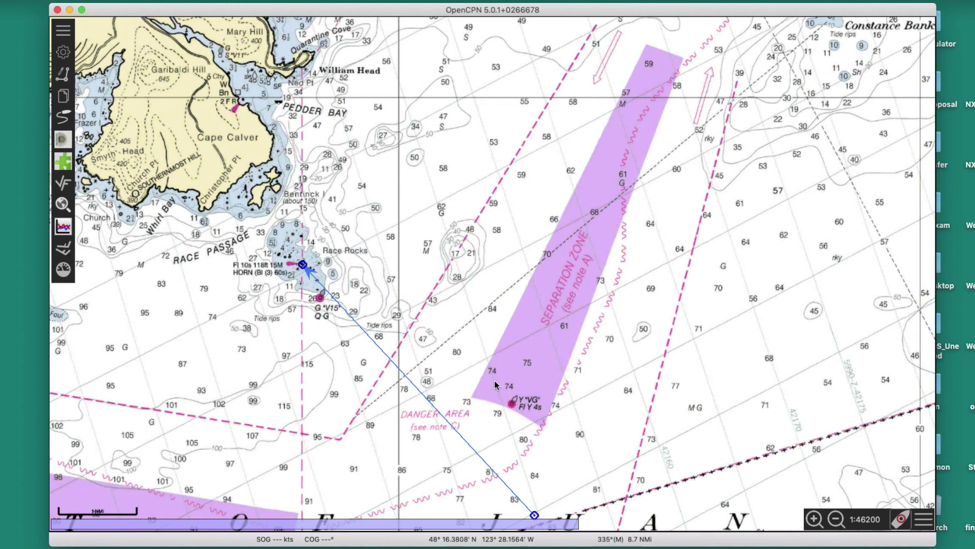
key("ctrl+r")
left_click(463, 429)
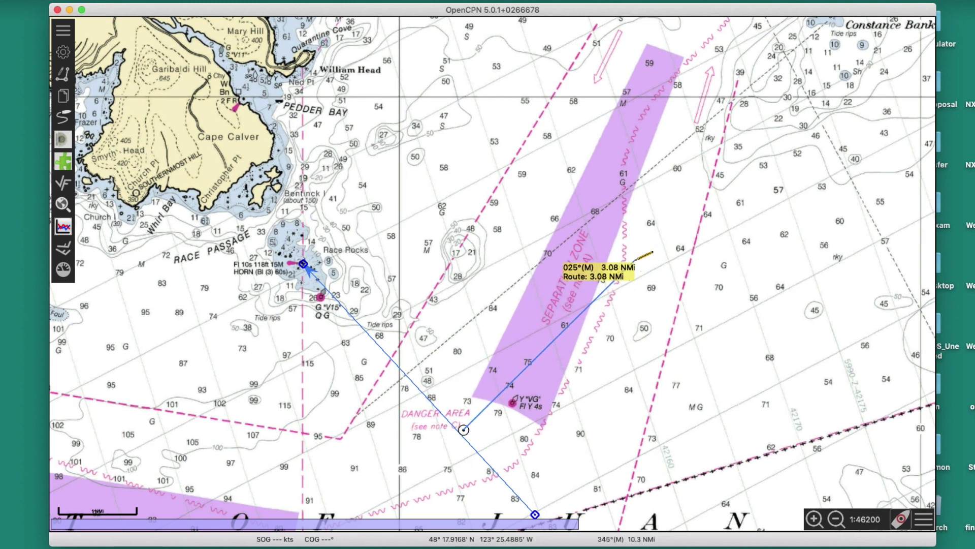
key("Escape")
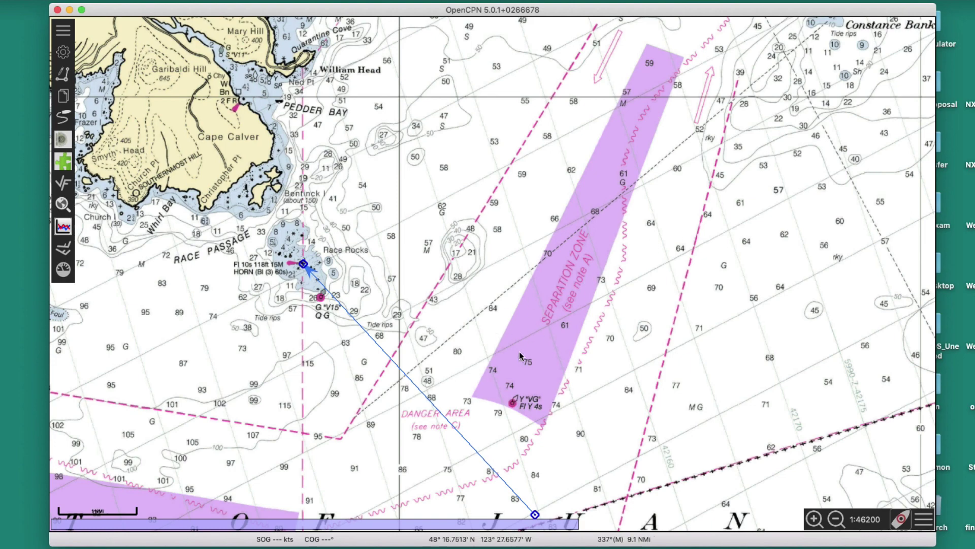
Measure a run at 025°(M) from the Race Rocks bearing line near the danger area, and close the measurement.
left_click(444, 400)
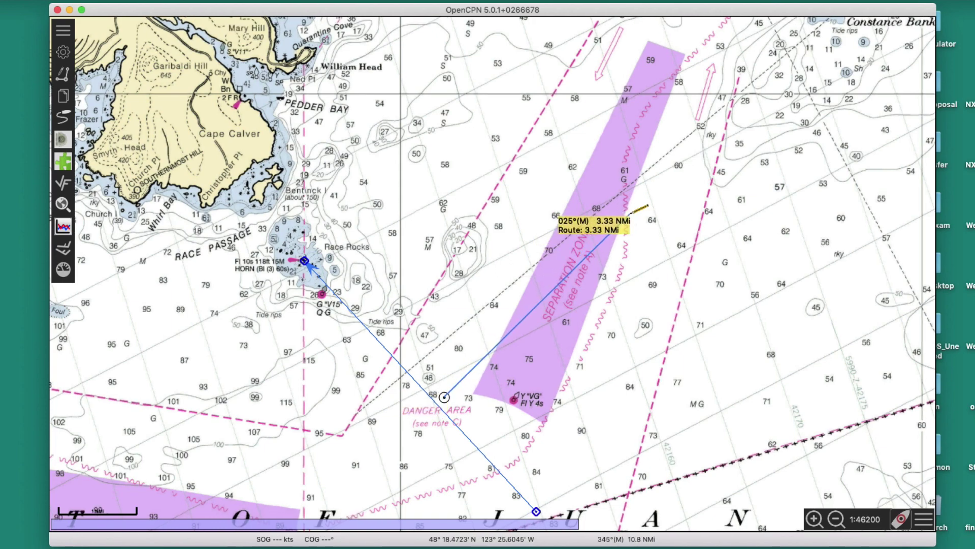
key("Escape")
scroll(479, 314, "down", 5)
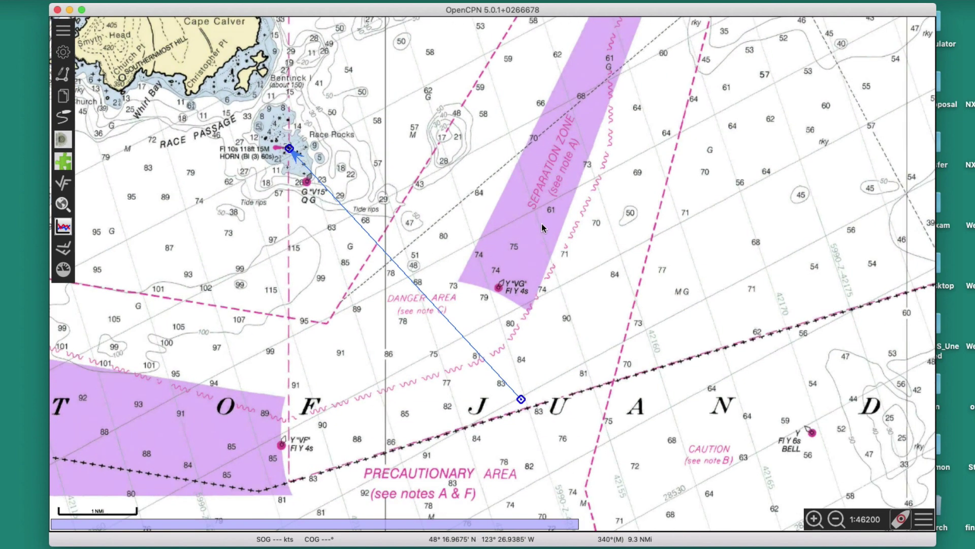
mouse_move(289, 148)
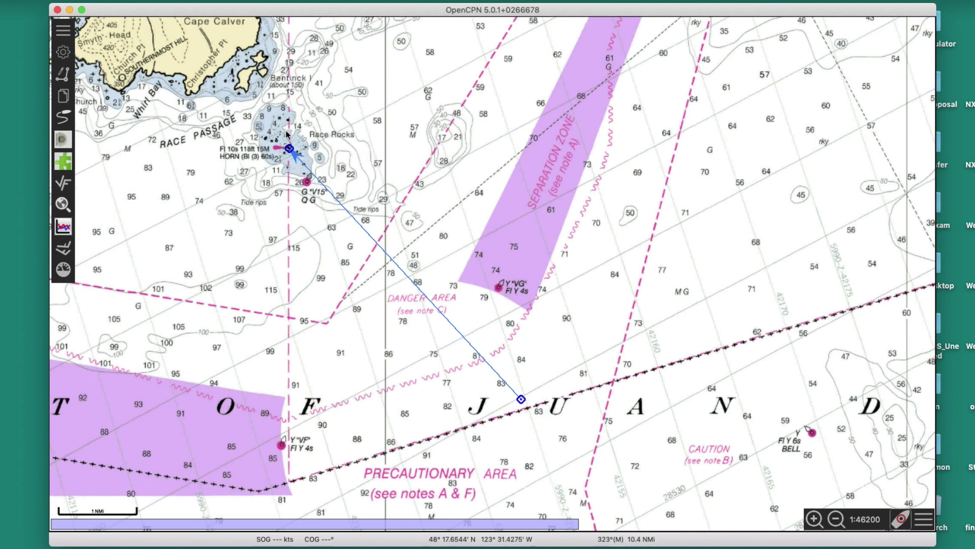
scroll(550, 212, "up", 4)
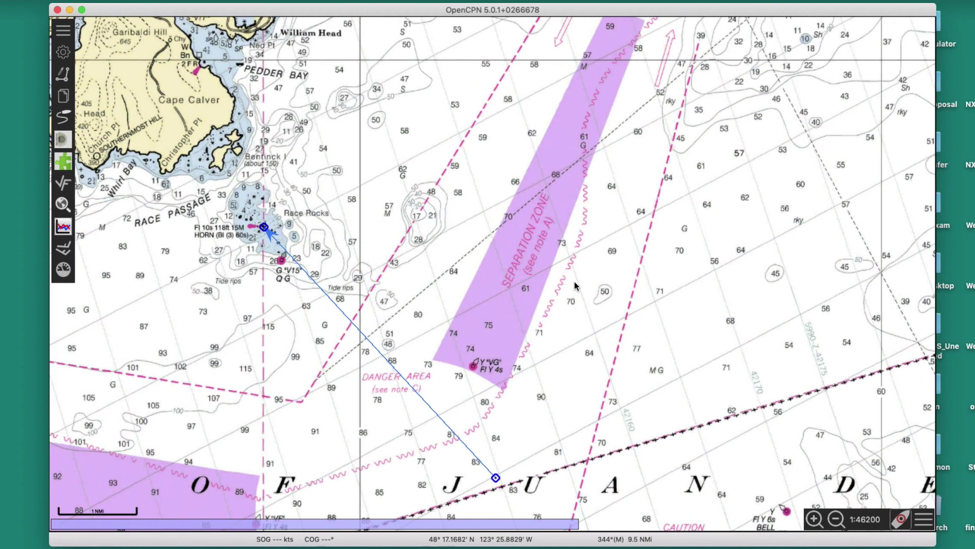
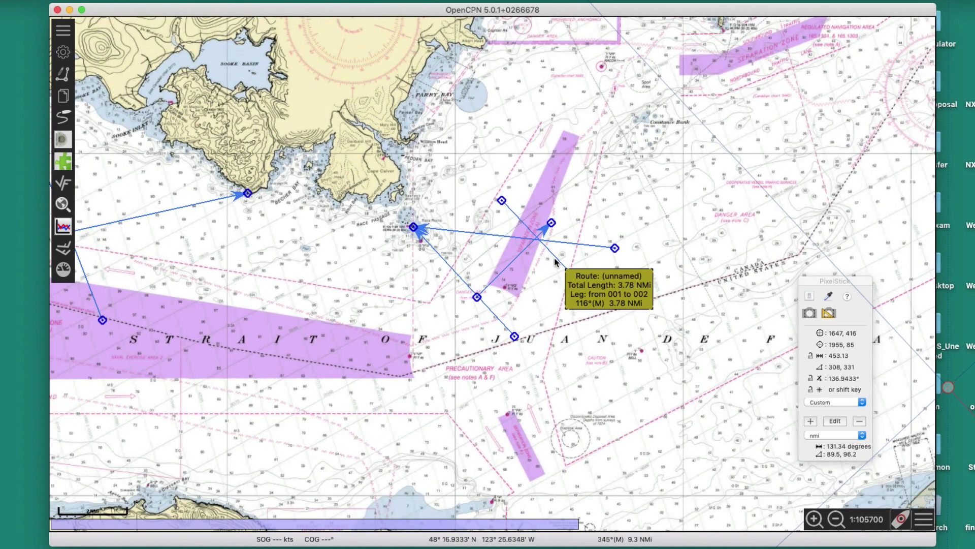
Delete the 116°(M) route crossing the separation zone and the northeastward route starting on the Race Rocks bearing line.
right_click(557, 256)
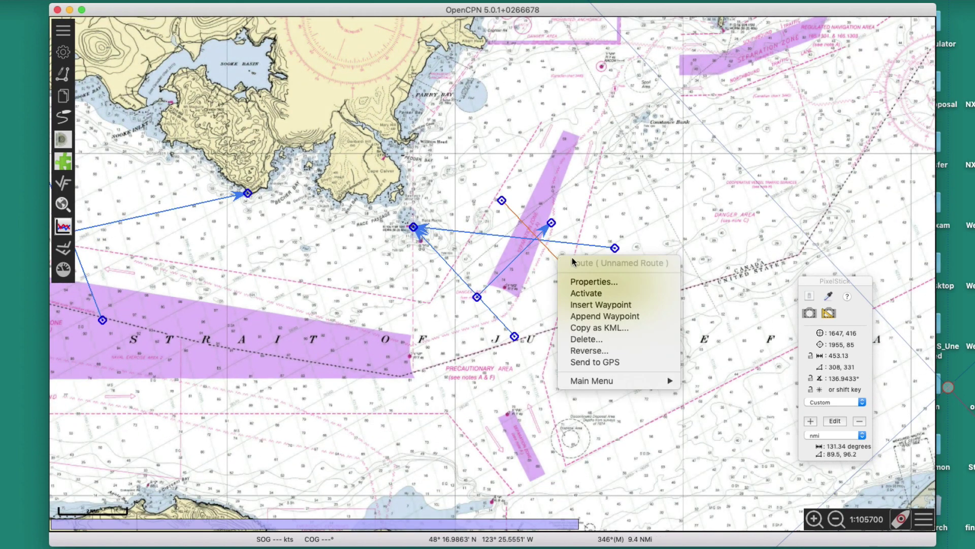
left_click(585, 340)
left_click(552, 288)
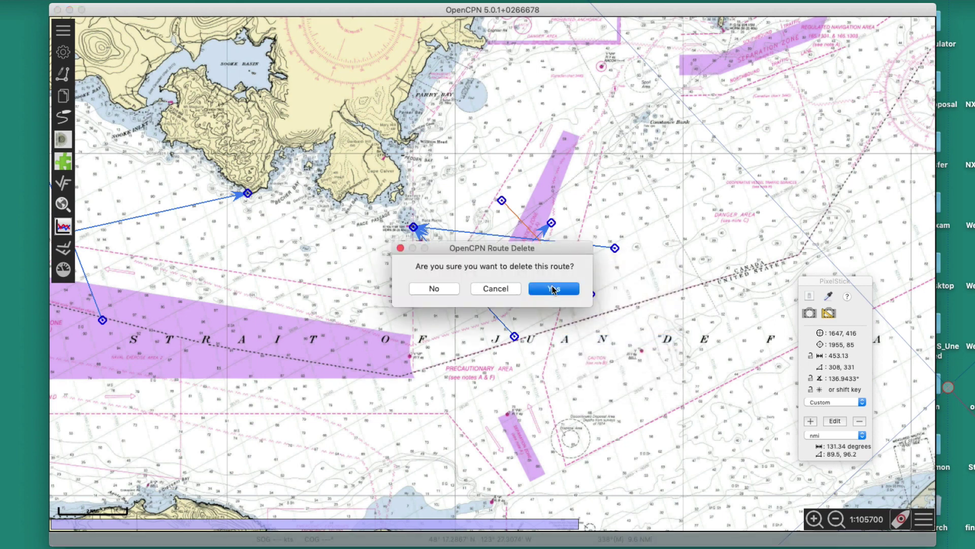
right_click(515, 260)
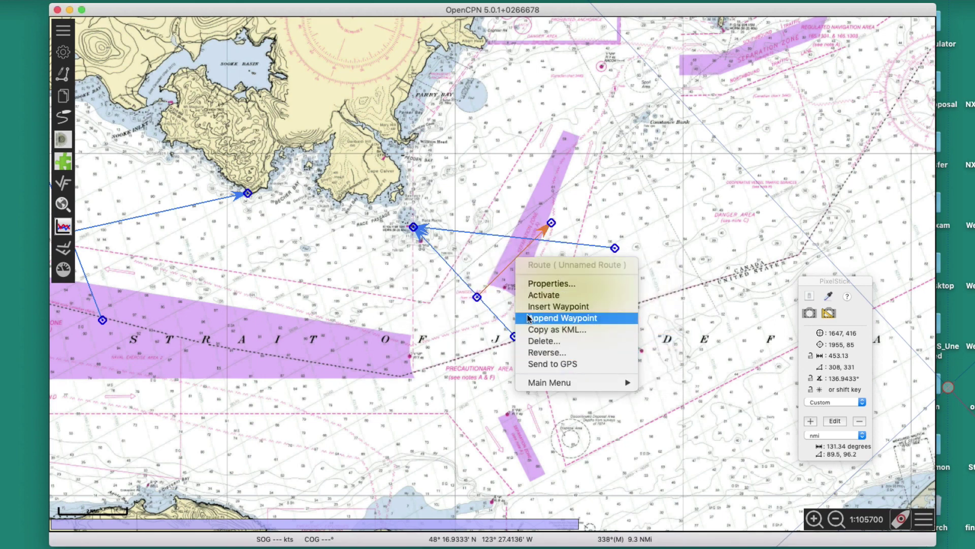
left_click(573, 338)
left_click(550, 289)
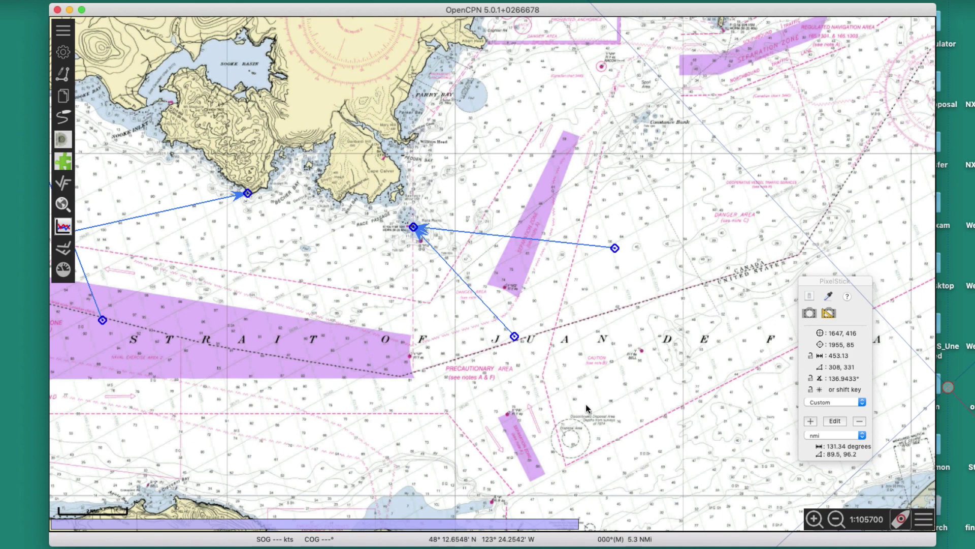
Draw a three-waypoint route from the Race Rocks bearing line, 3.04 NMi at 025°(M) into the separation zone and about 2.60 NMi at 289°(M).
left_click(64, 77)
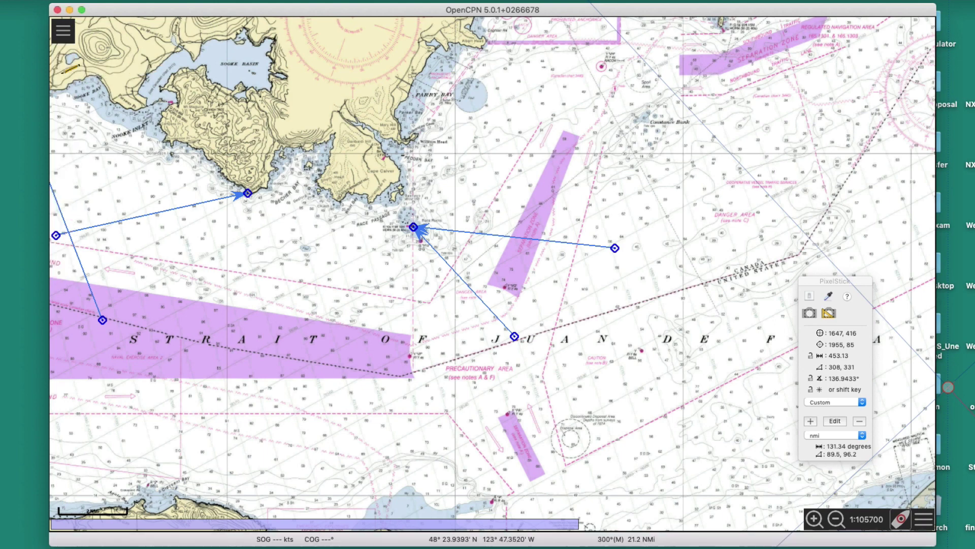
left_click(460, 277)
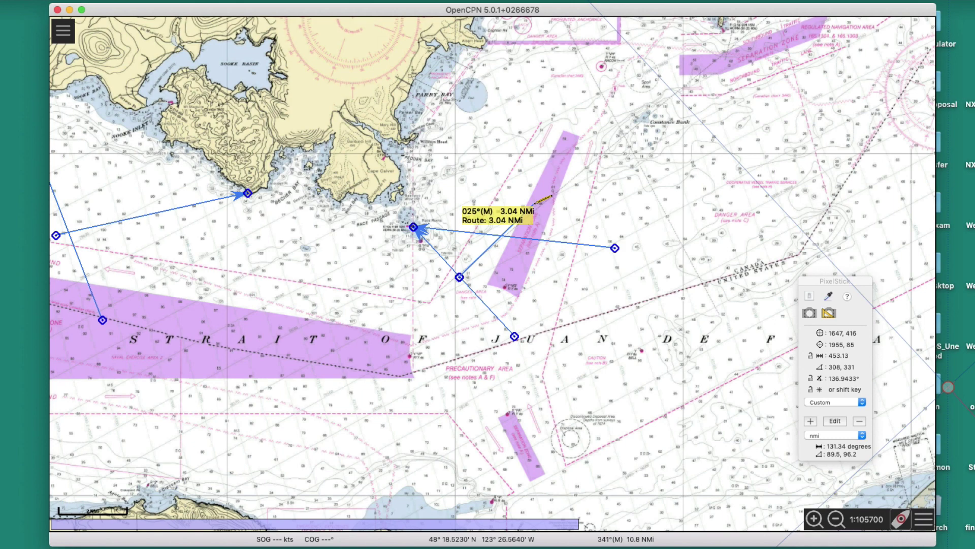
left_click(534, 204)
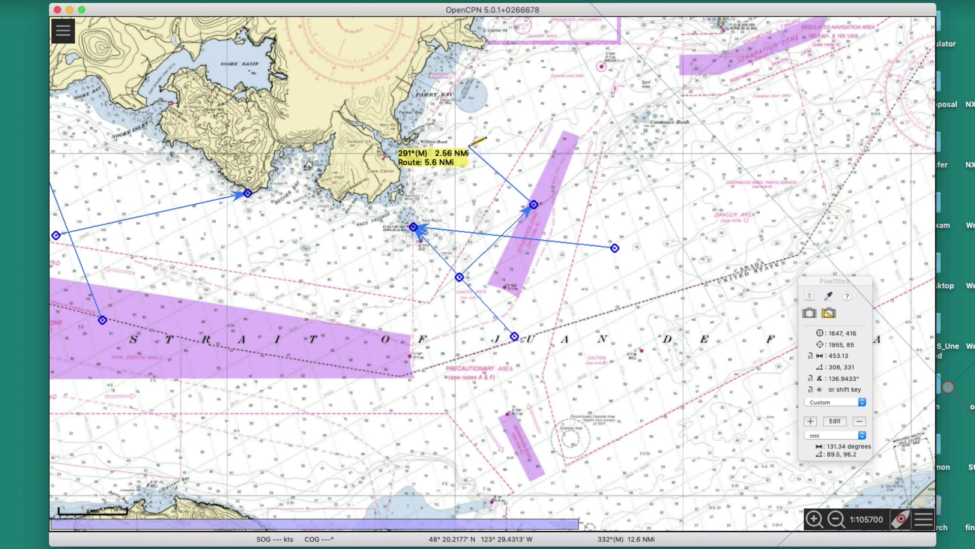
left_click(465, 148)
left_click(466, 148)
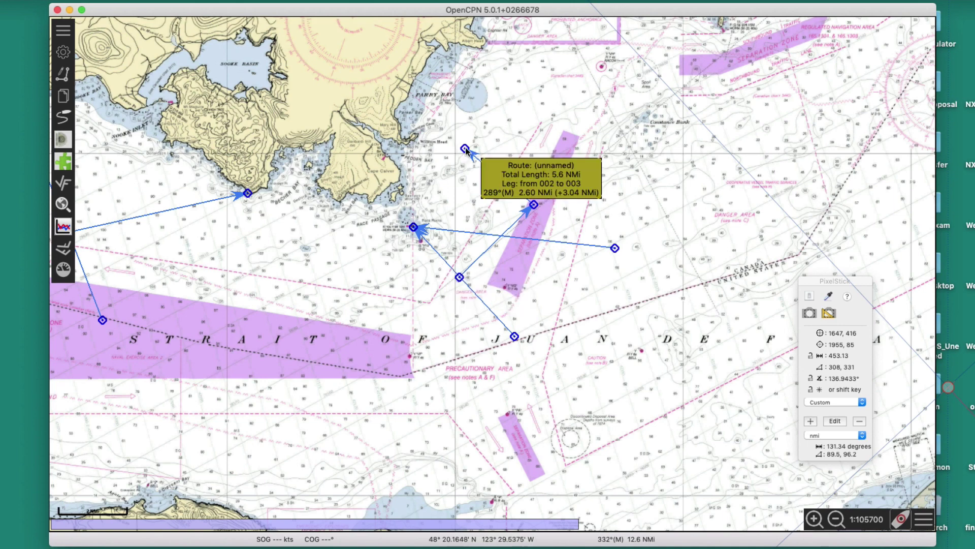
Move the route's third waypoint northeast so its last leg runs about 2.35 NMi at 312°(M).
left_click_drag(465, 148, 479, 142)
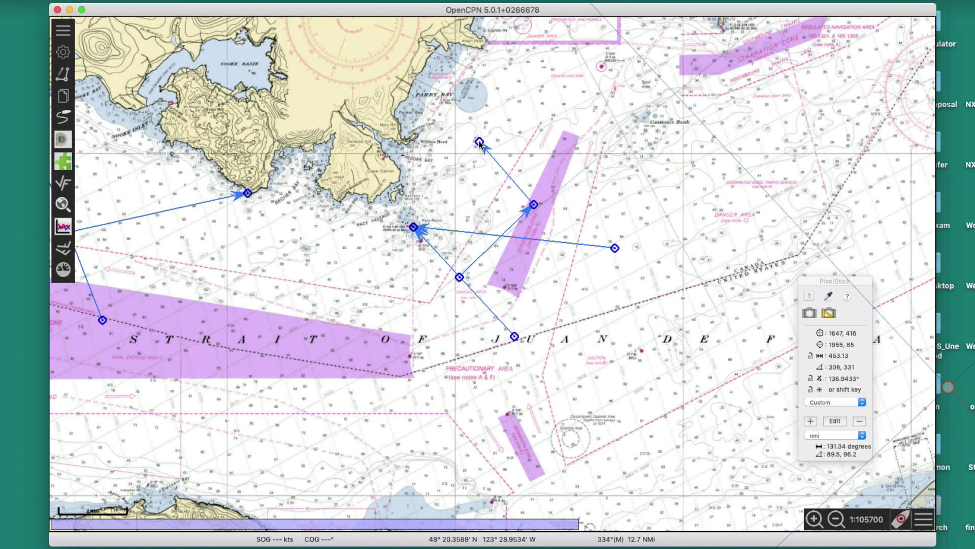
right_click(506, 175)
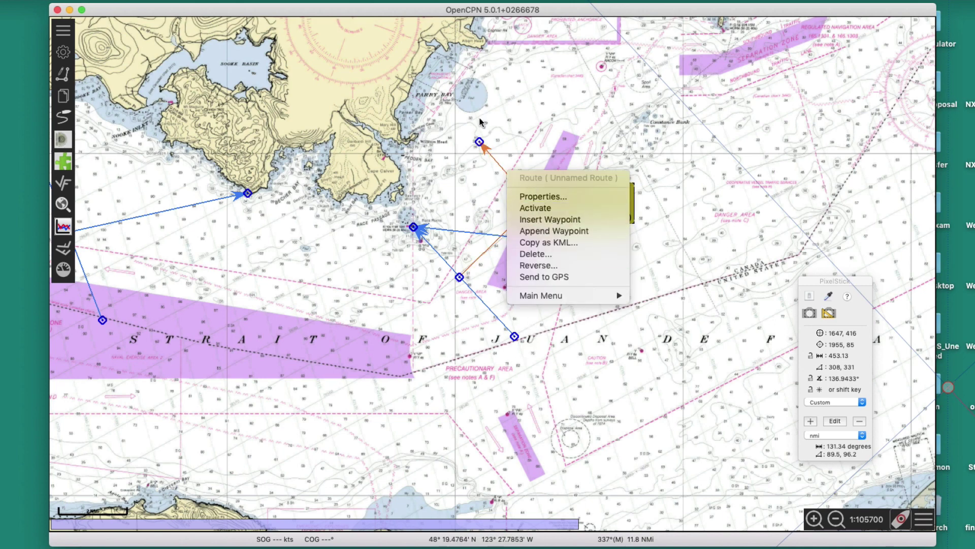
left_click(508, 141)
left_click_drag(479, 142, 496, 133)
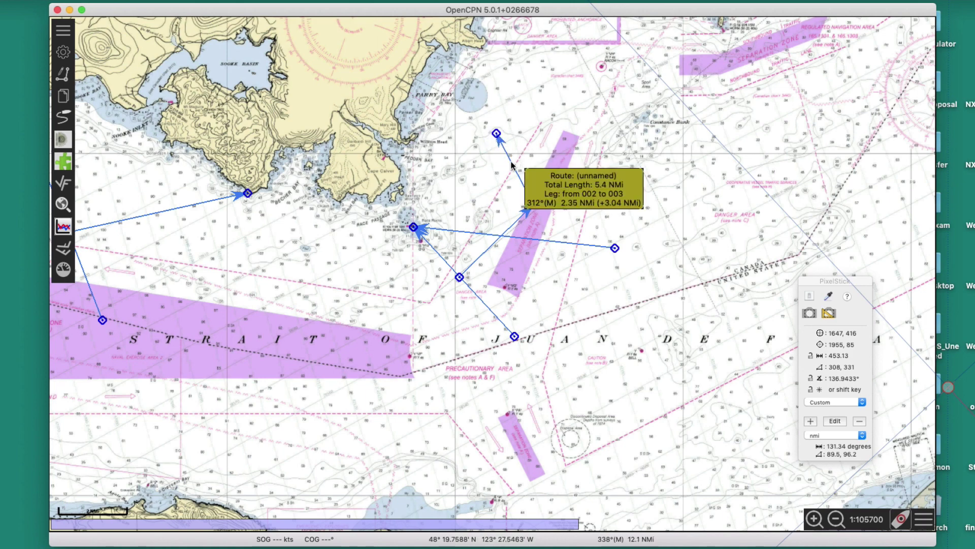
Delete the three-waypoint route starting on the Race Rocks bearing line.
right_click(512, 162)
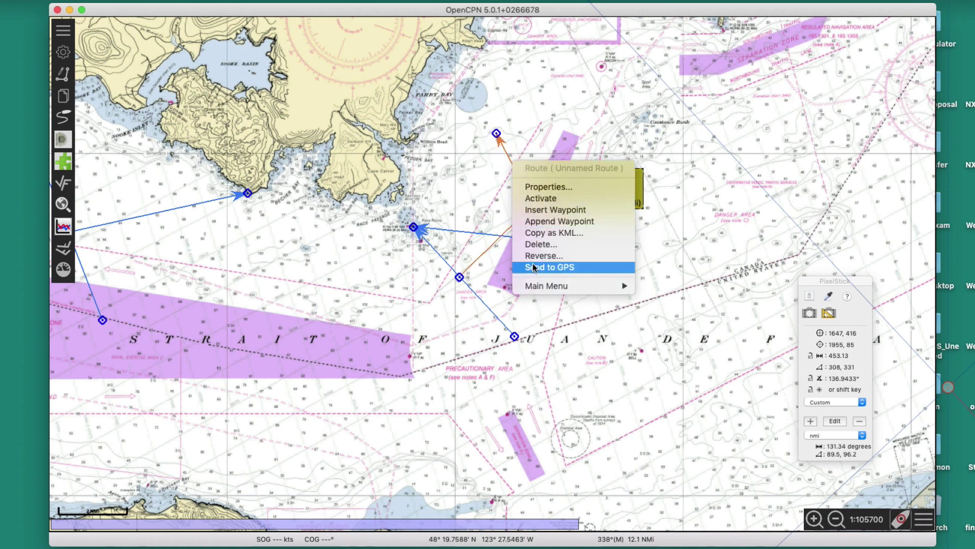
left_click(537, 245)
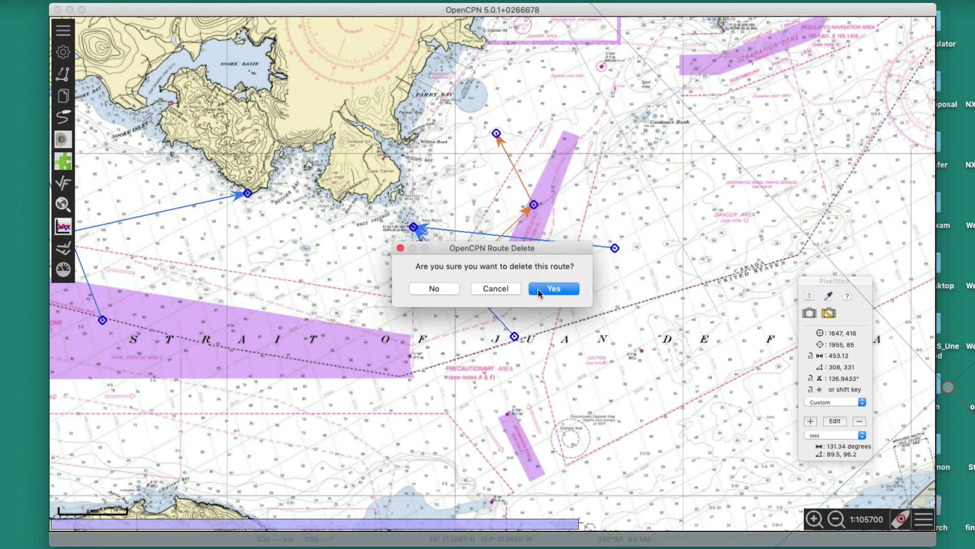
left_click(556, 289)
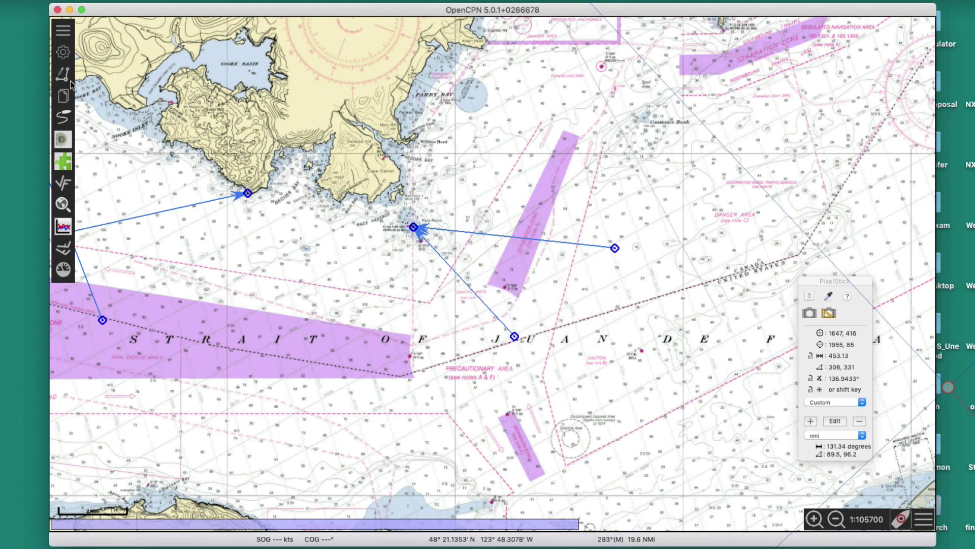
Draw a two-waypoint route from just east of the separation zone to the DANGER AREA label, about 5.1 NMi long.
left_click(69, 80)
left_click(565, 206)
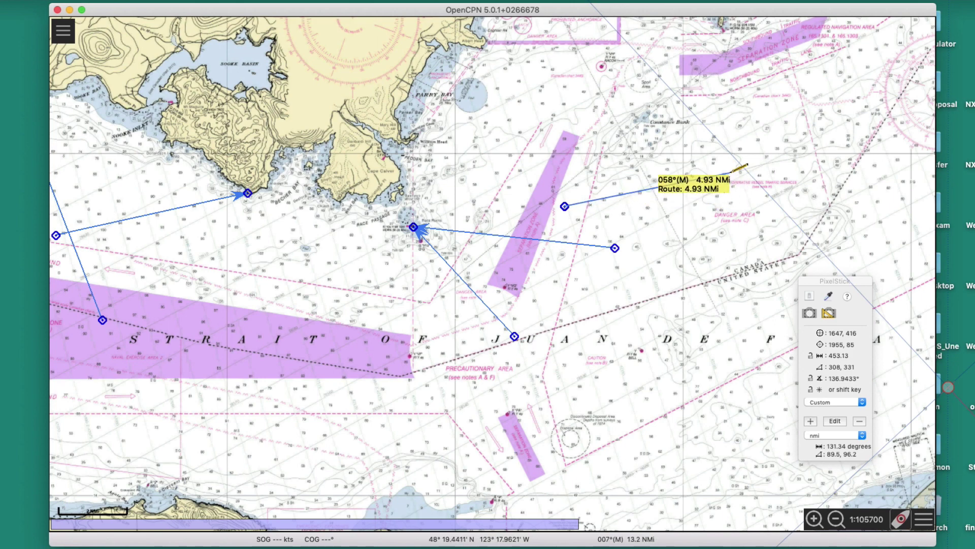
left_click(737, 207)
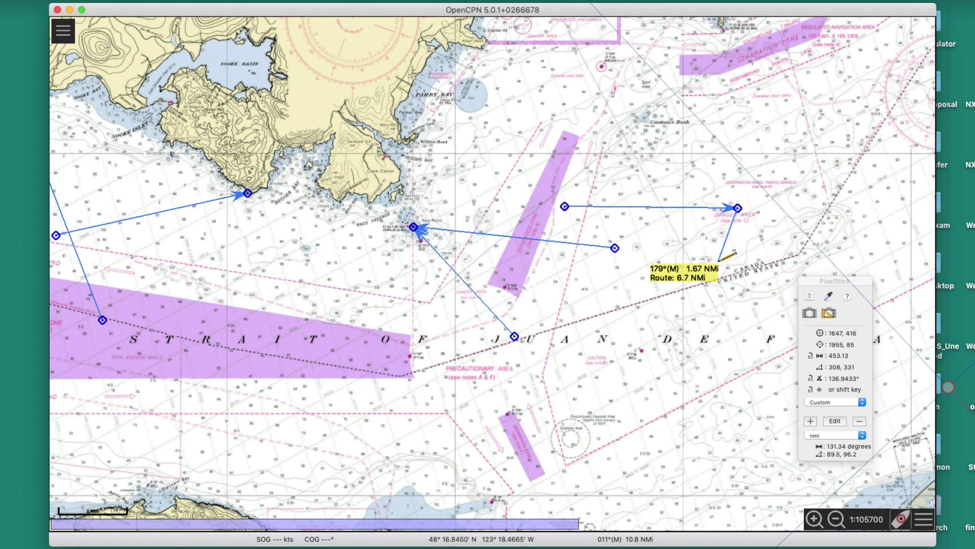
key("Escape")
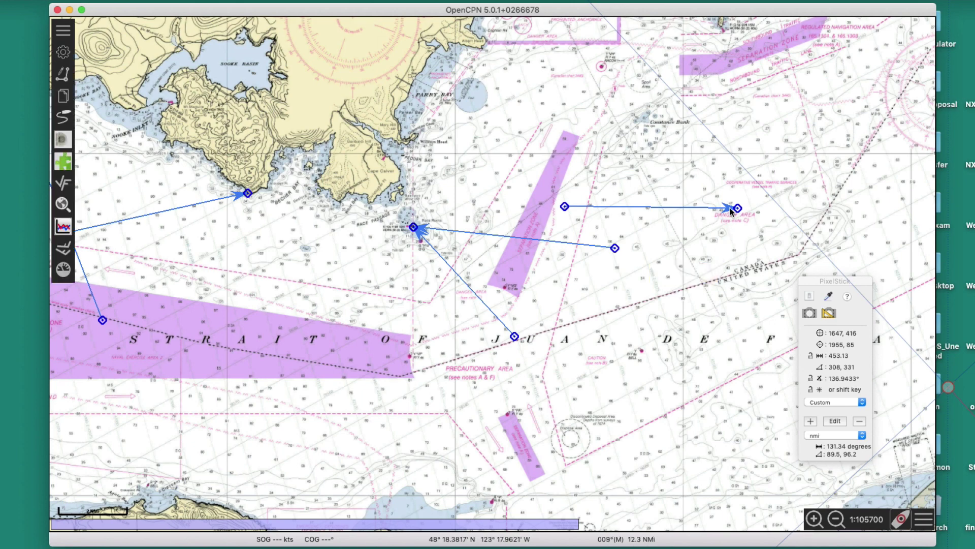
Move the route's end waypoint farther east, past the DANGER AREA label and level with the start waypoint.
left_click_drag(737, 207, 739, 201)
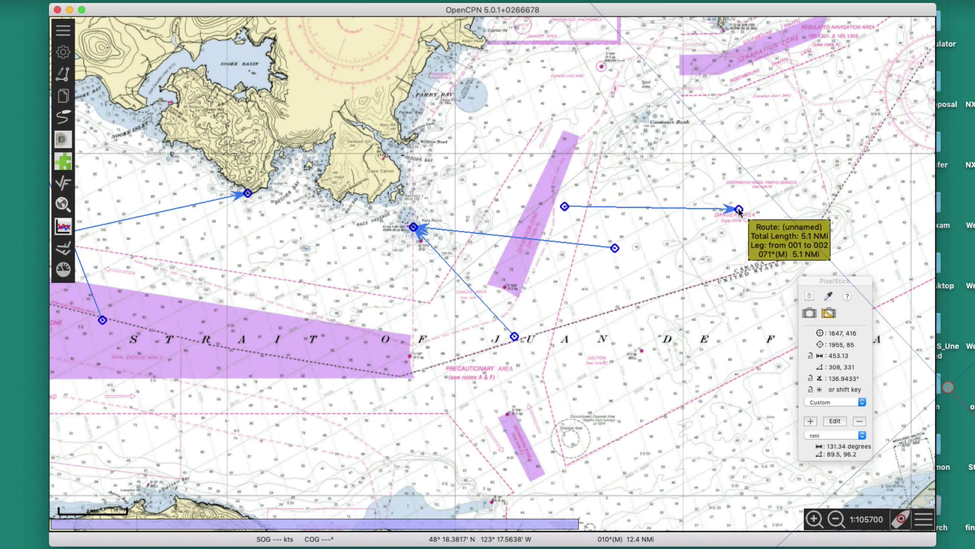
right_click(739, 209)
left_click(723, 211)
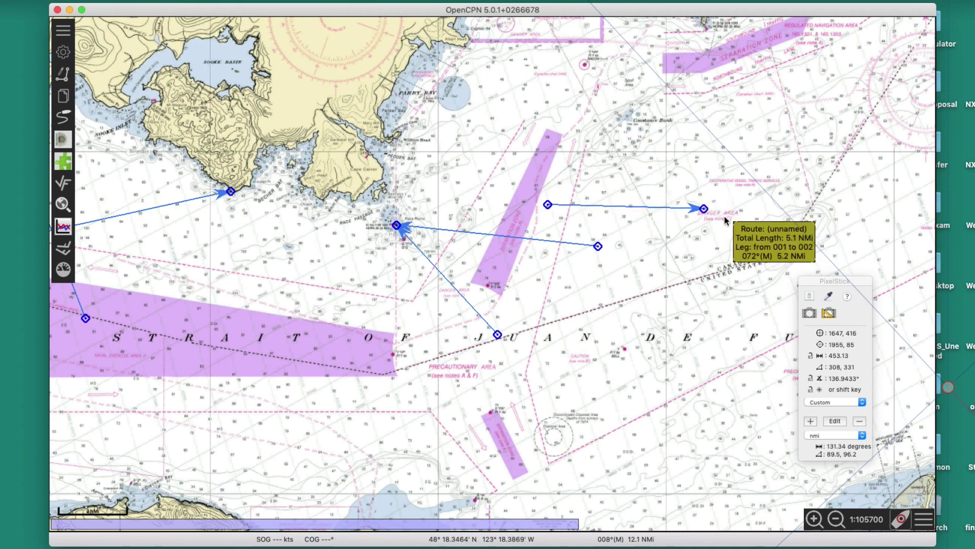
left_click_drag(727, 219, 743, 204)
Delete the eastward two-waypoint route across the danger area.
right_click(681, 204)
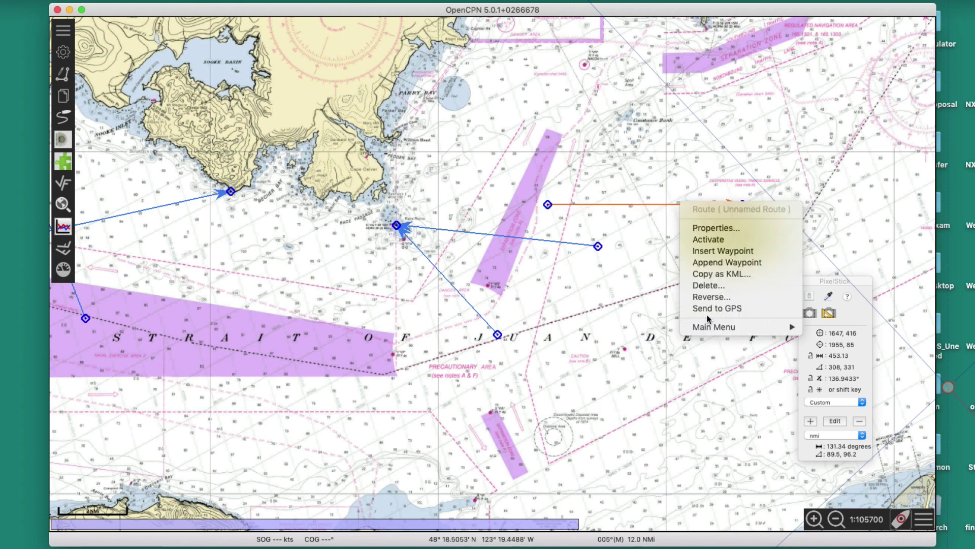
left_click(702, 285)
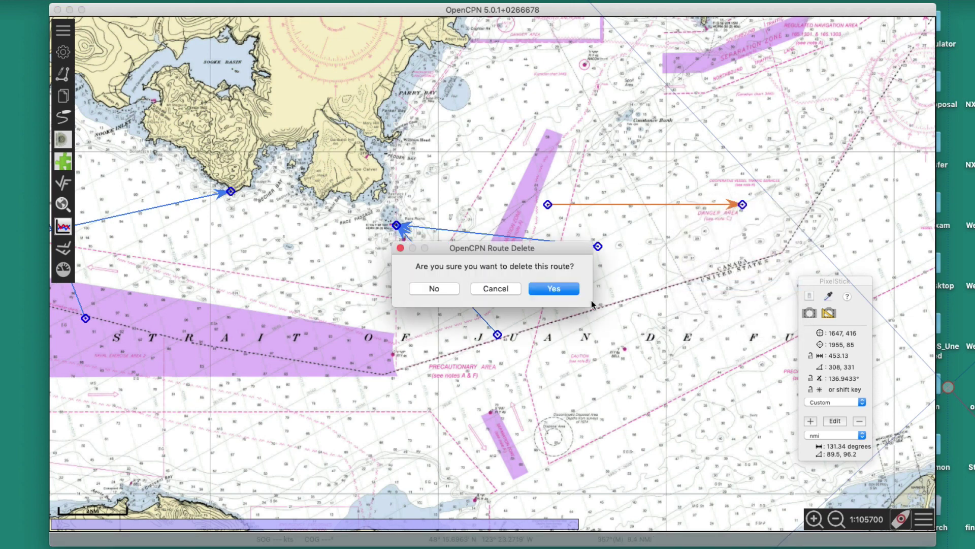
left_click(570, 288)
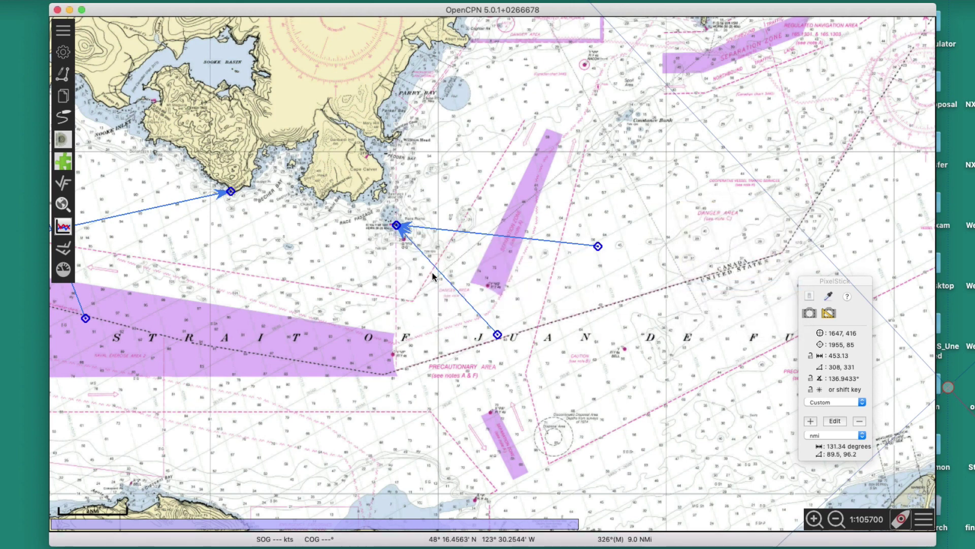
Draw a route from the Race Rocks bearing line about 3 NMi at 025°(M), northwest to Parry Bay, back to the second waypoint, and southeast across the boundary.
left_click(65, 76)
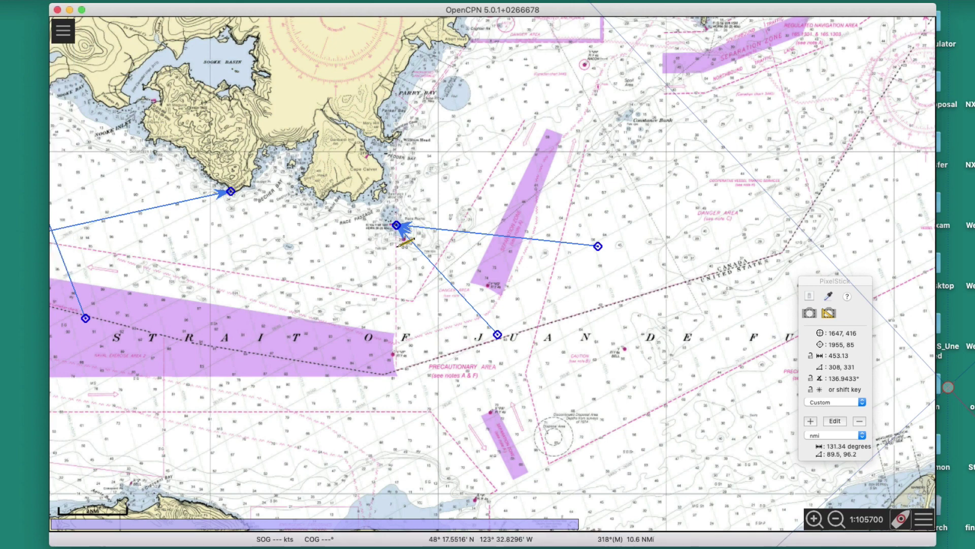
left_click(447, 280)
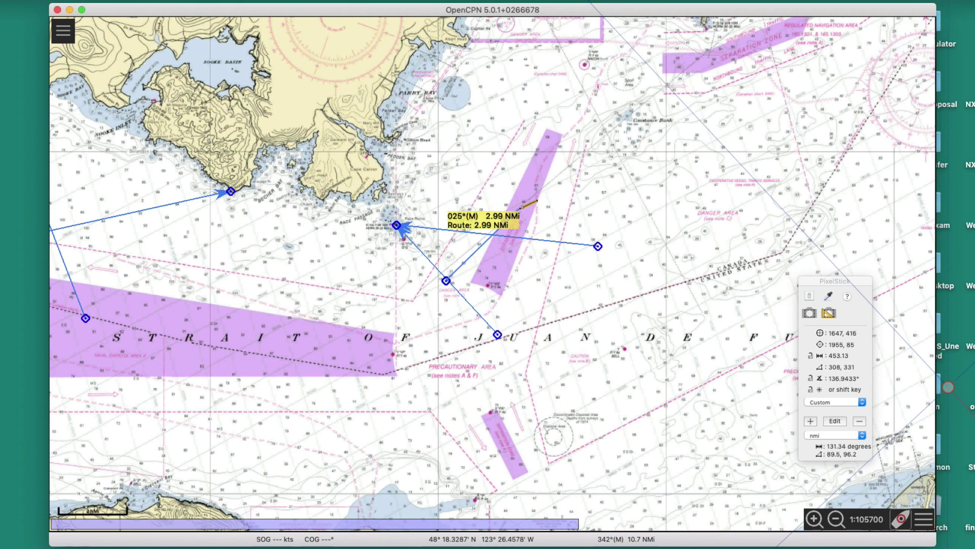
left_click(520, 209)
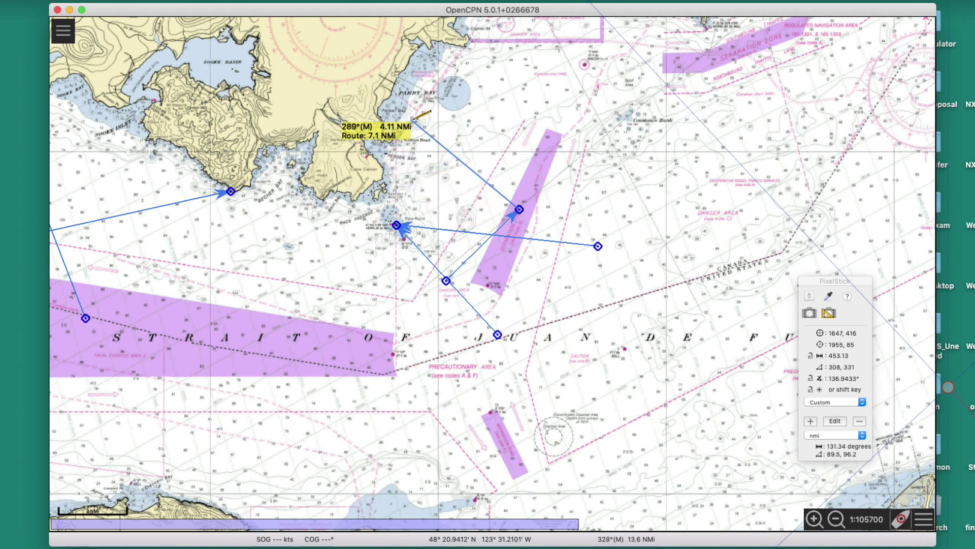
left_click(429, 109)
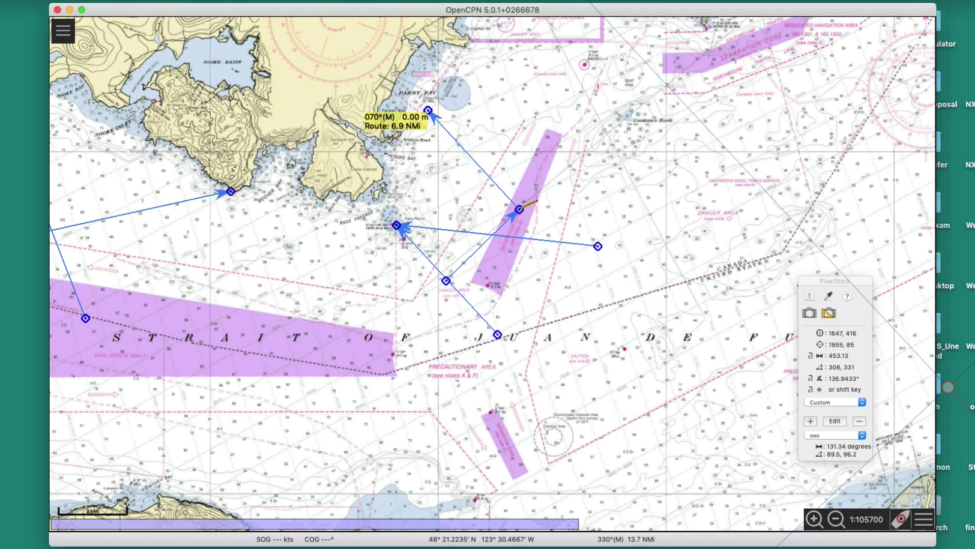
left_click(628, 326)
key("Escape")
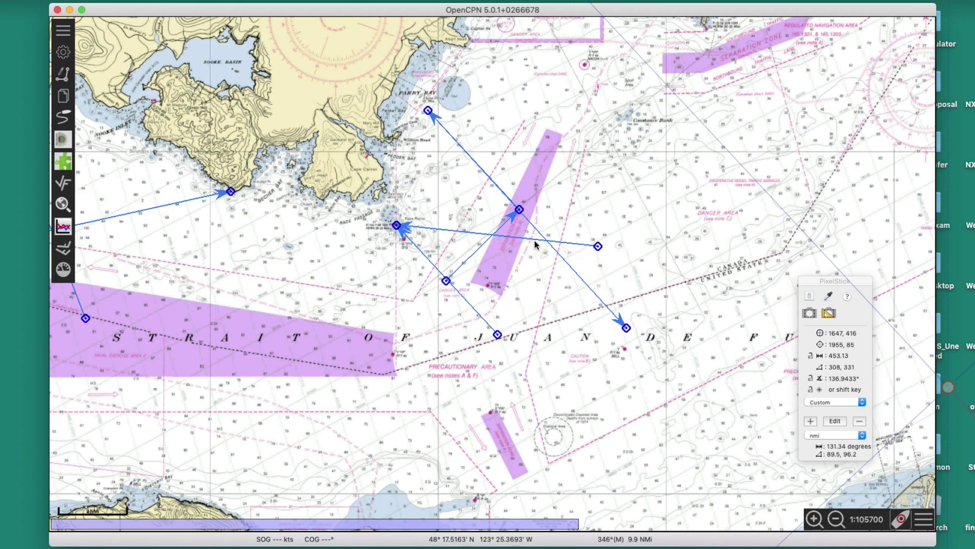
Review the topic list in the OpenCPN video index notes, set them aside, and view the chart's southern shore around Port Angeles.
mouse_move(540, 252)
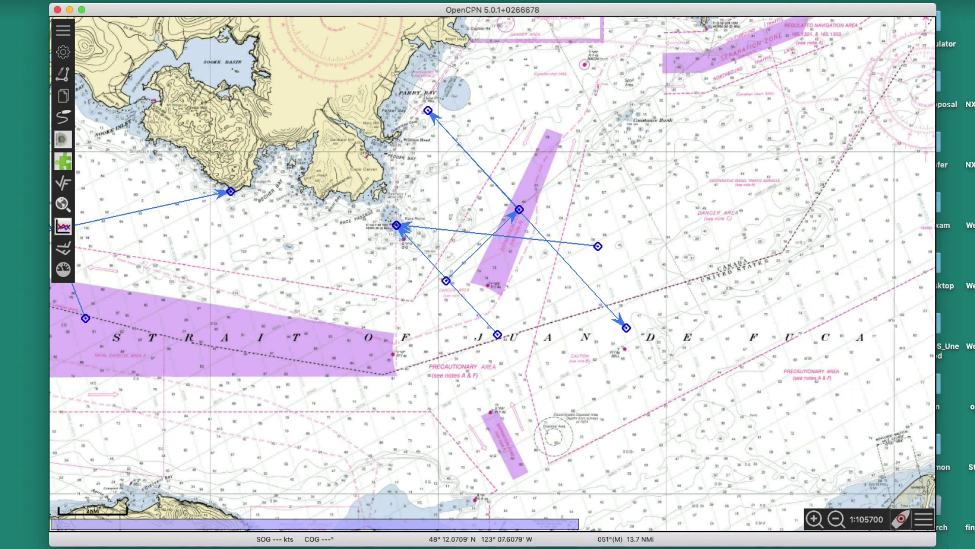
left_click_drag(974, 64, 714, 64)
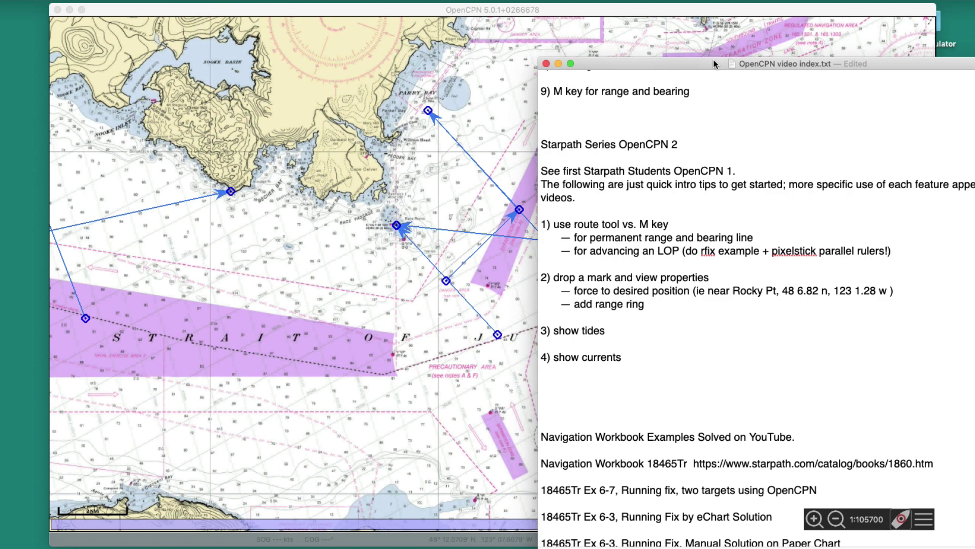
left_click_drag(714, 63, 974, 81)
left_click(675, 403)
left_click_drag(675, 403, 516, 220)
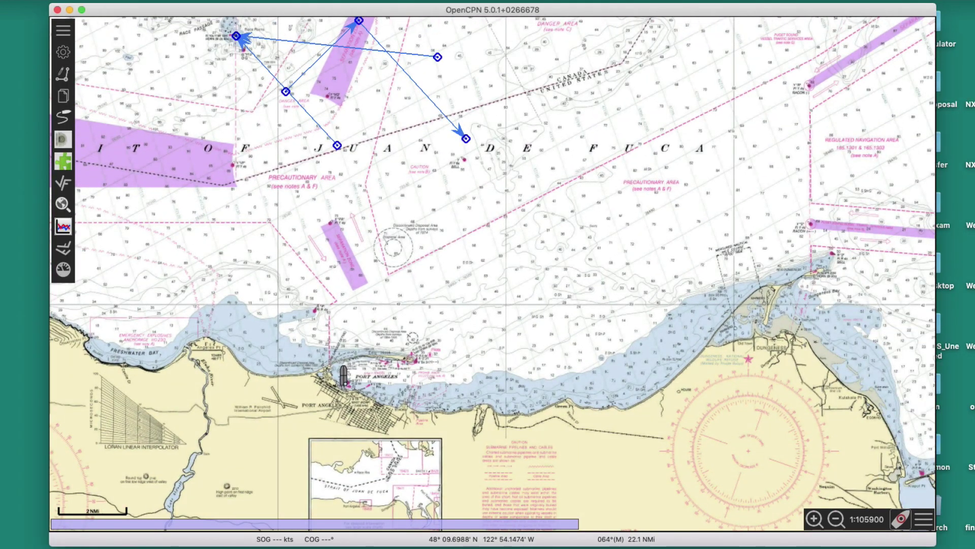
Copy the Rocky Pt position 48 6.82 n, 123 1.28 w from the OpenCPN video index notes and return to the chart.
left_click_drag(970, 81, 465, 57)
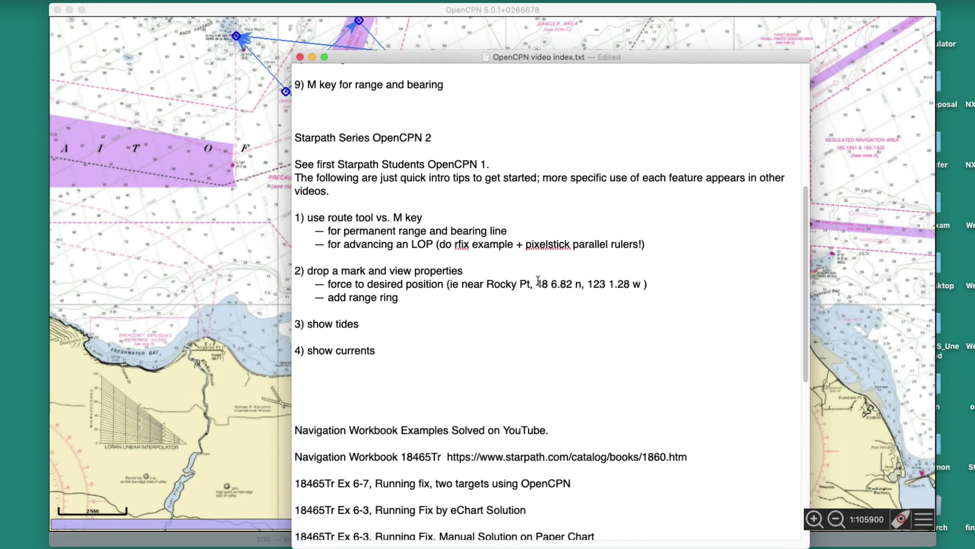
left_click_drag(538, 283, 629, 281)
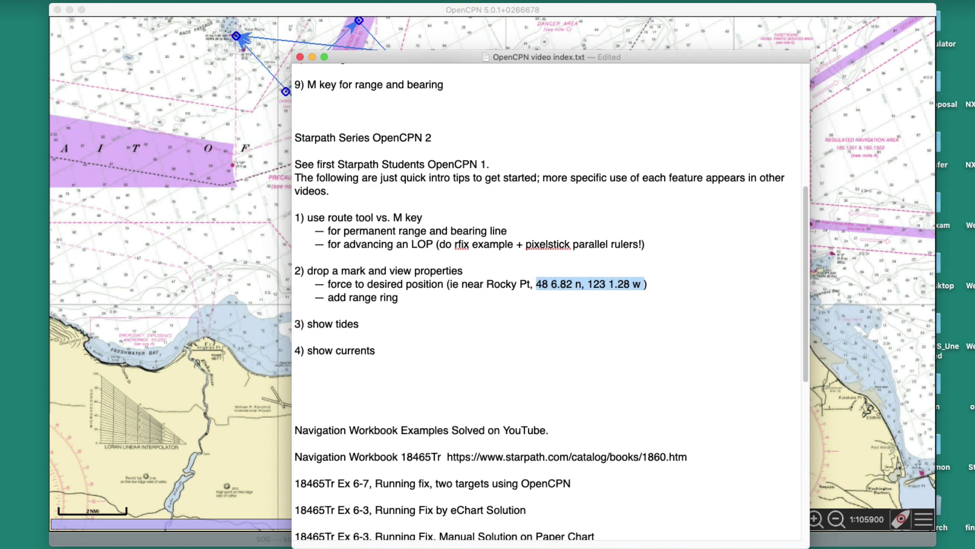
key("super+h")
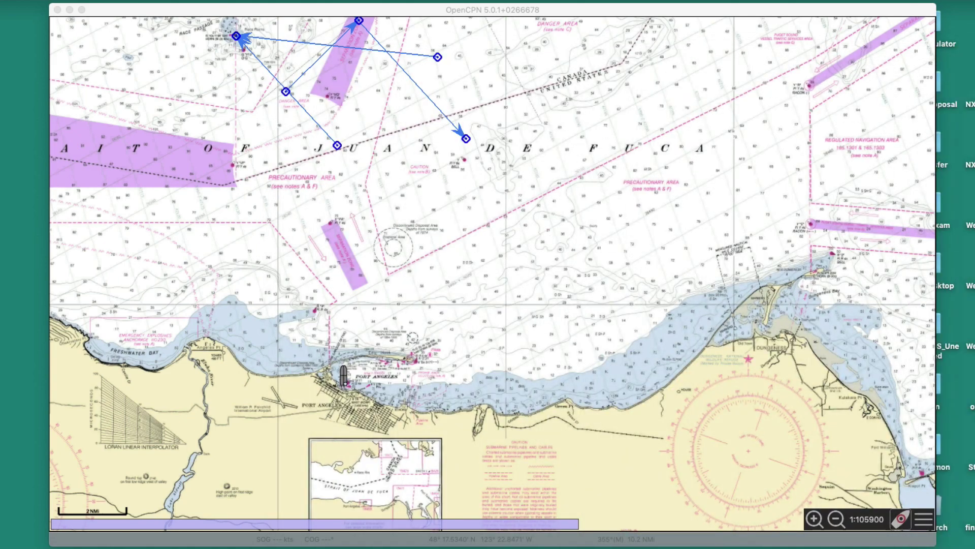
Drop a mark in the open water north of Sequim Bay, between Kulakala Pt and Protection Island.
scroll(636, 453, "up", 3)
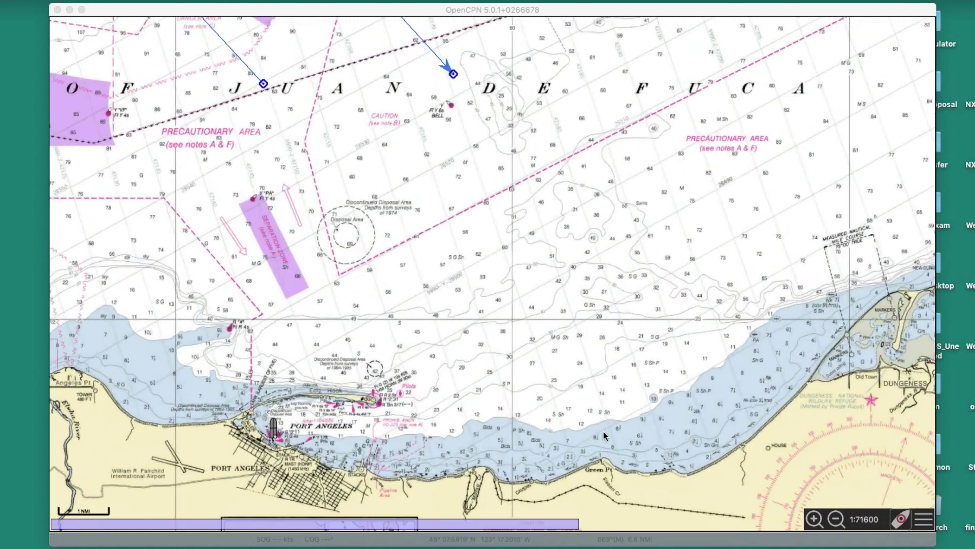
scroll(625, 437, "down", 1)
left_click_drag(656, 444, 208, 321)
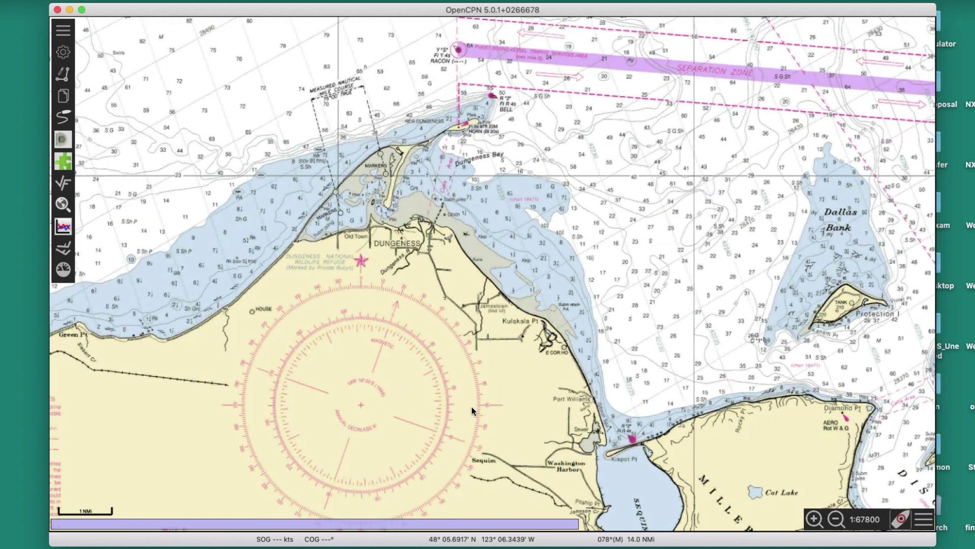
left_click_drag(470, 409, 288, 330)
left_click_drag(526, 371, 507, 319)
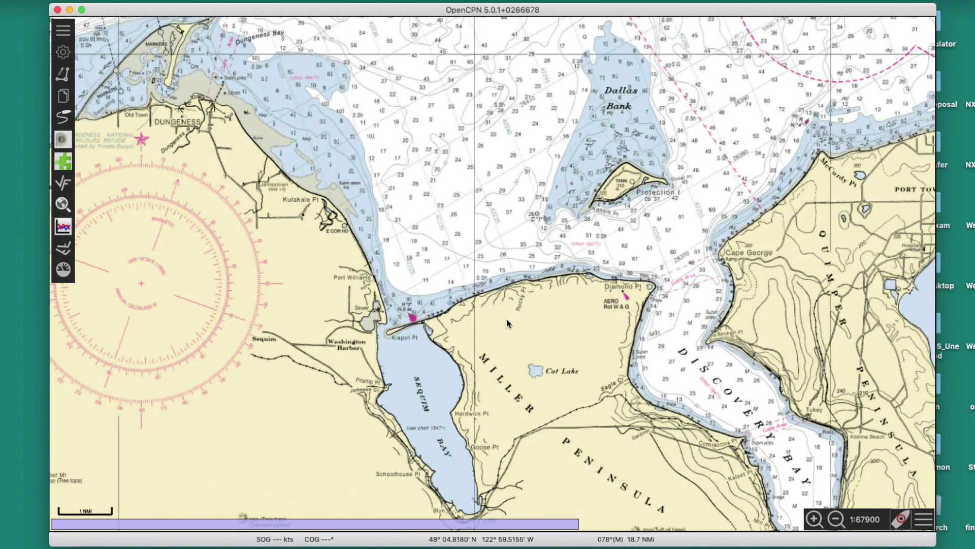
scroll(507, 318, "up", 2)
scroll(538, 377, "down", 1)
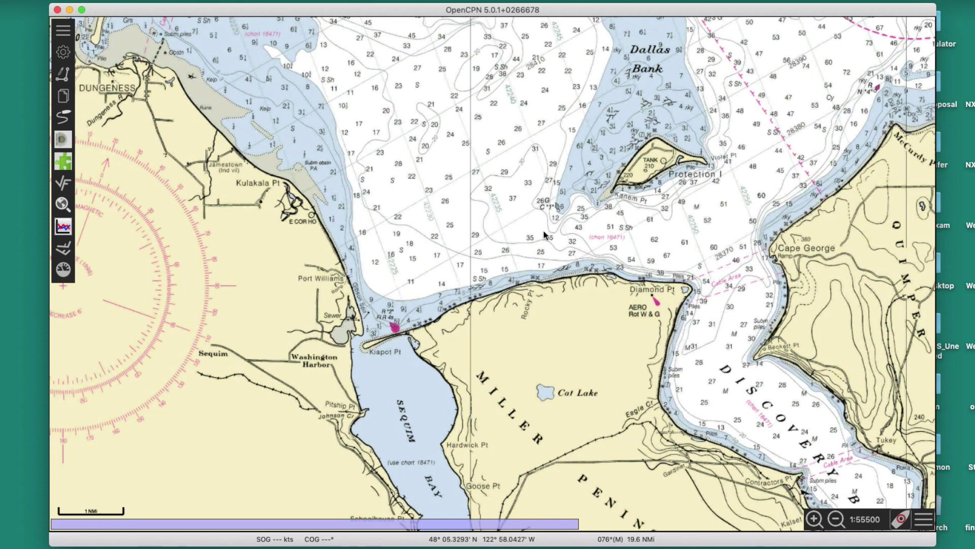
right_click(440, 181)
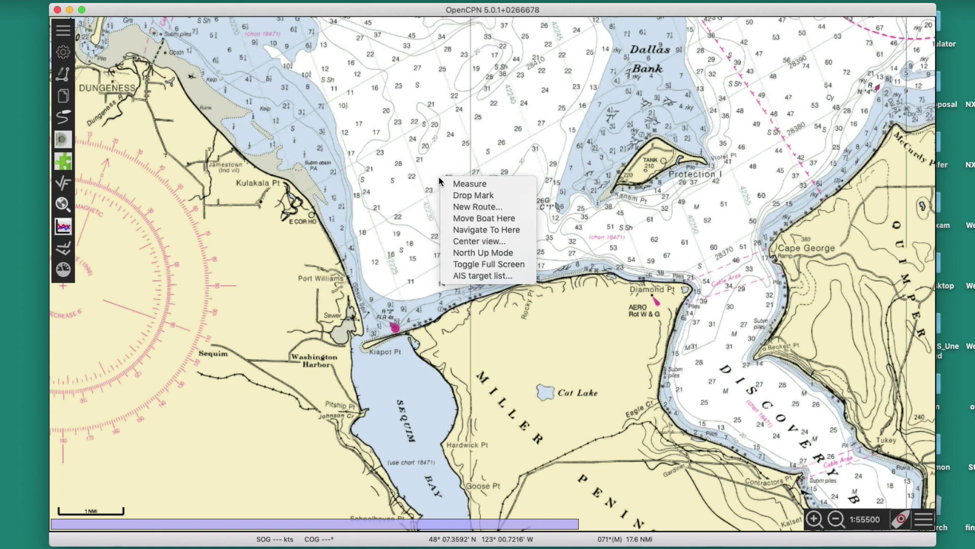
left_click(457, 197)
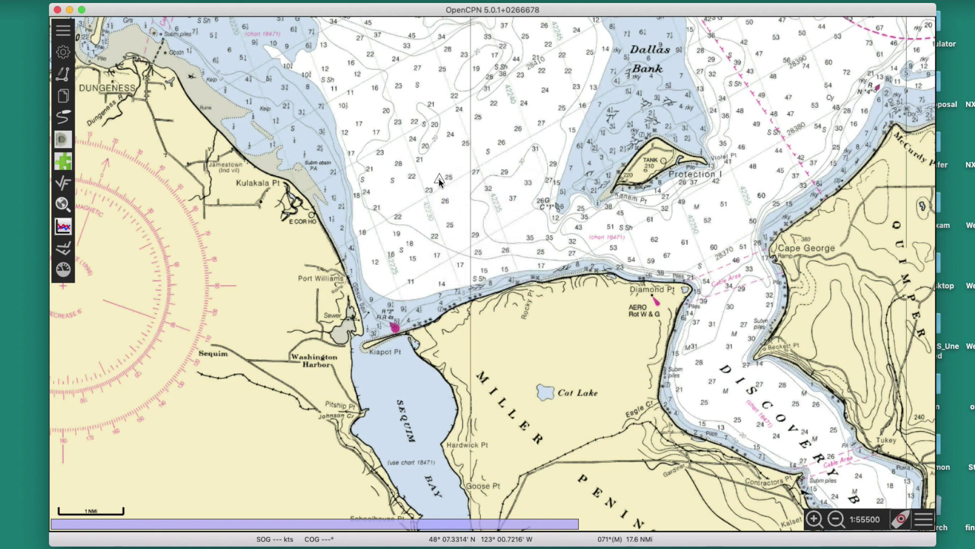
Open the new mark's properties and enter the copied position 48 6.82 n, 123 1.28 w as its description.
right_click(439, 179)
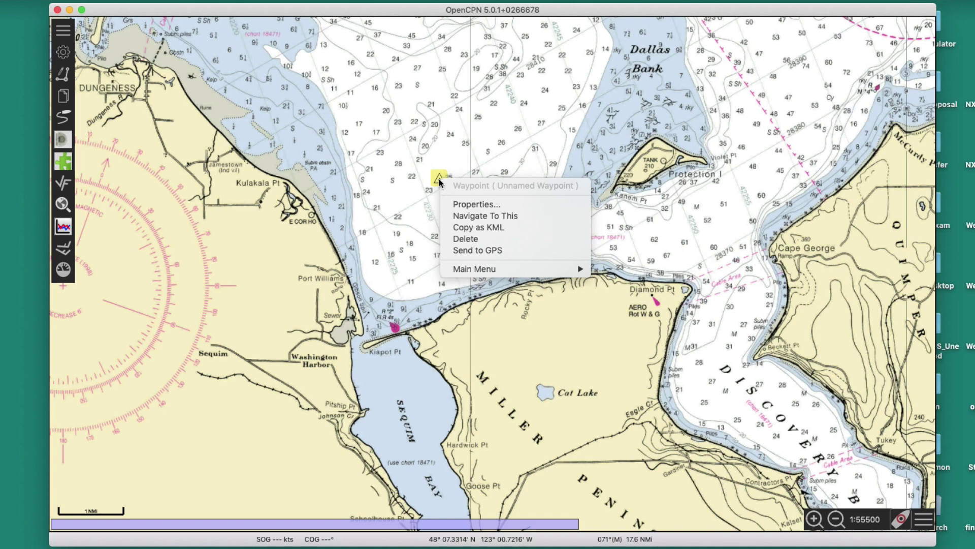
left_click(460, 204)
left_click(241, 282)
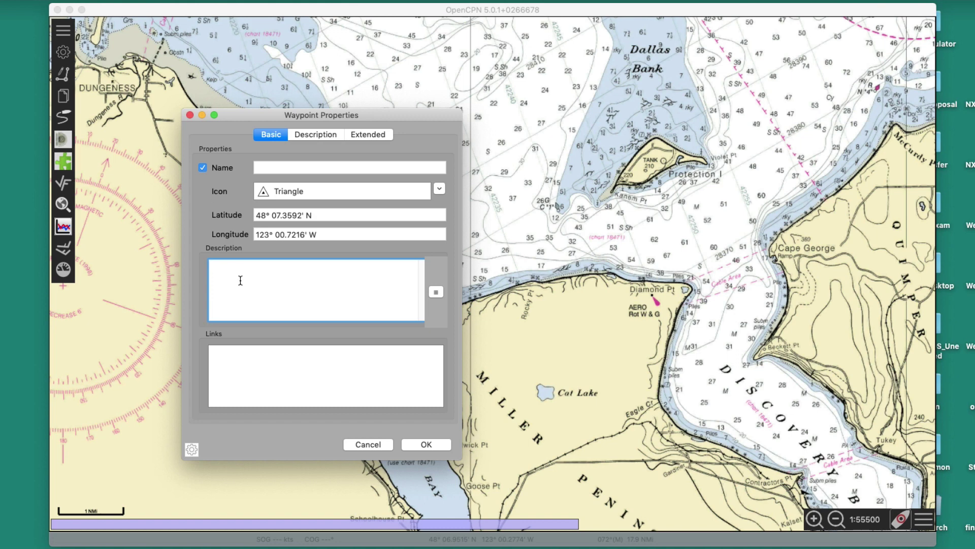
type("48 6.82 n, 123 1.28 w")
Set the mark's latitude to 48 6.82 n and longitude to 123 1.28 w by copying each from its description.
left_click_drag(247, 264, 203, 265)
key("super+c")
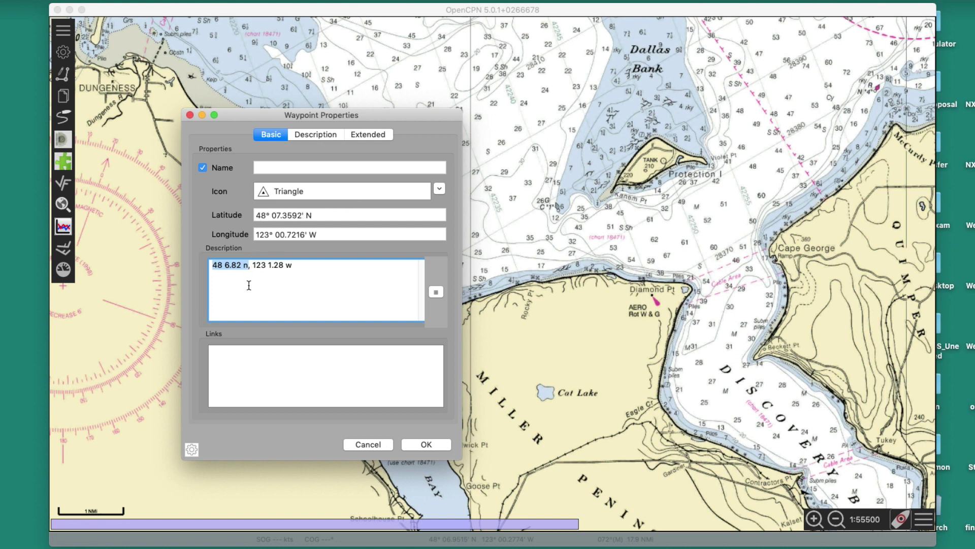
triple_click(328, 216)
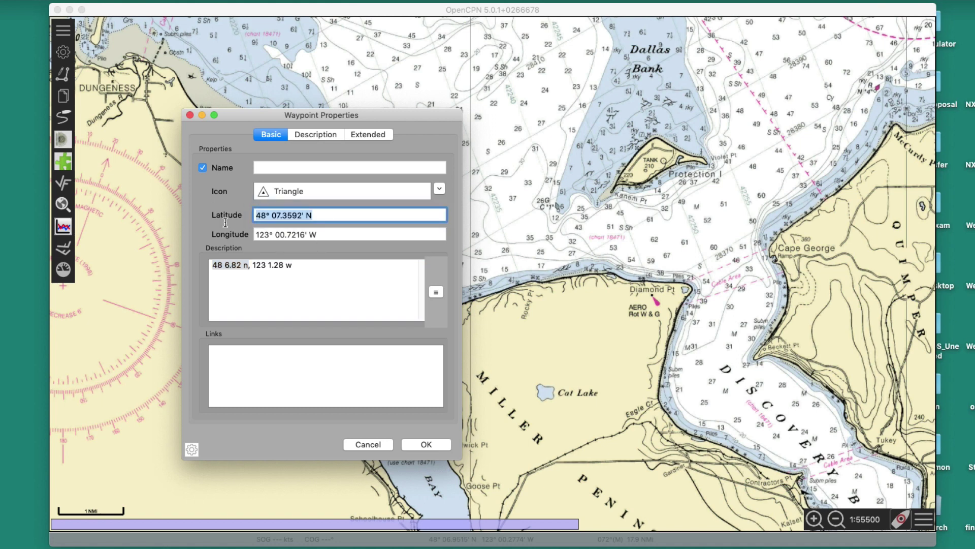
key("super+v")
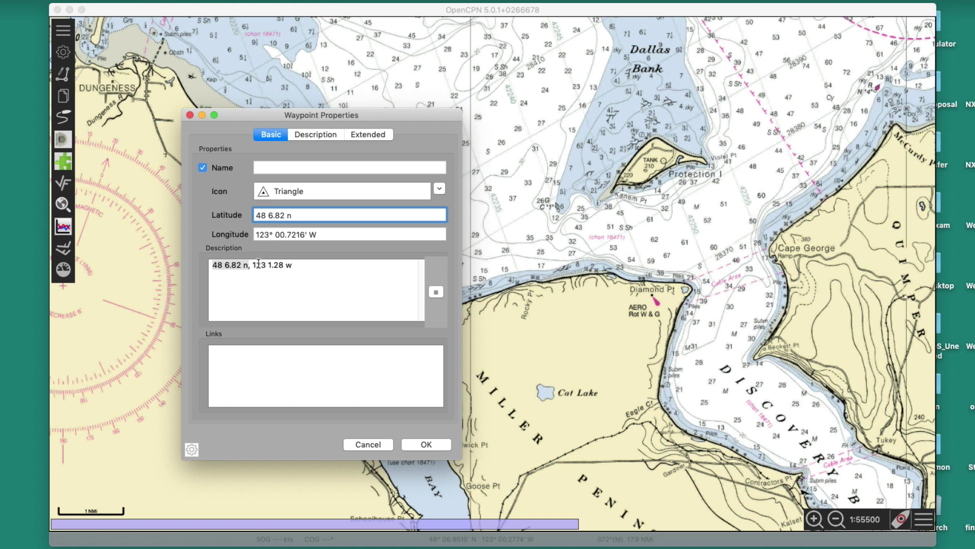
left_click_drag(253, 266, 286, 265)
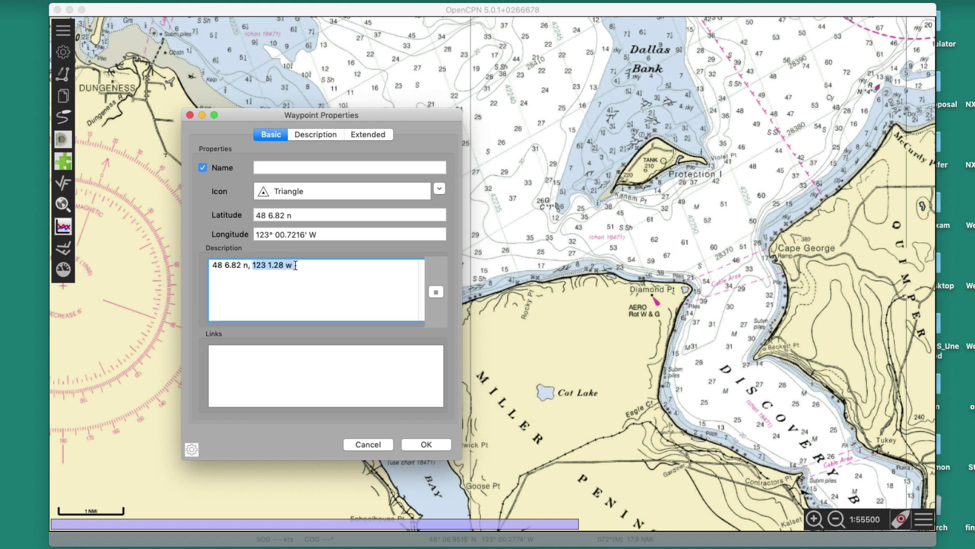
left_click_drag(322, 234, 238, 233)
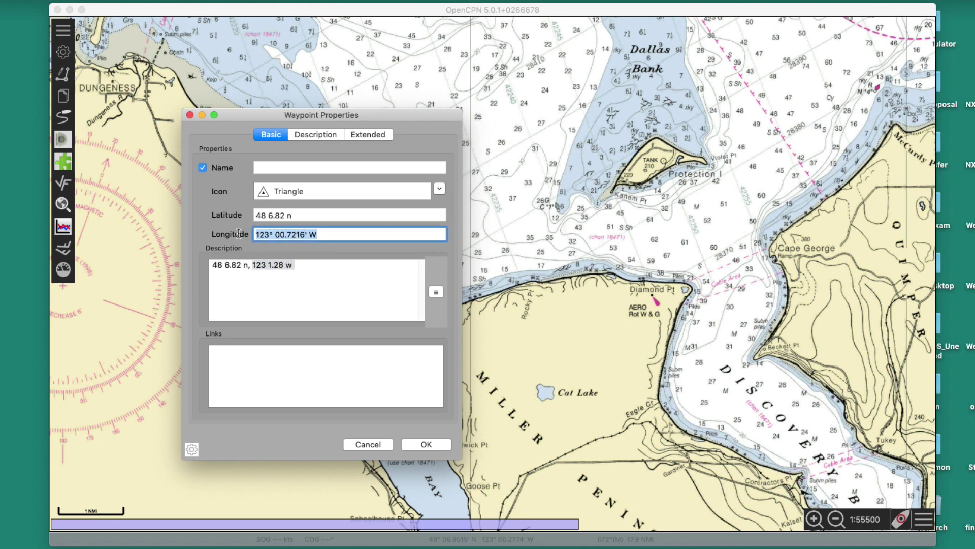
type("123 1.28 w")
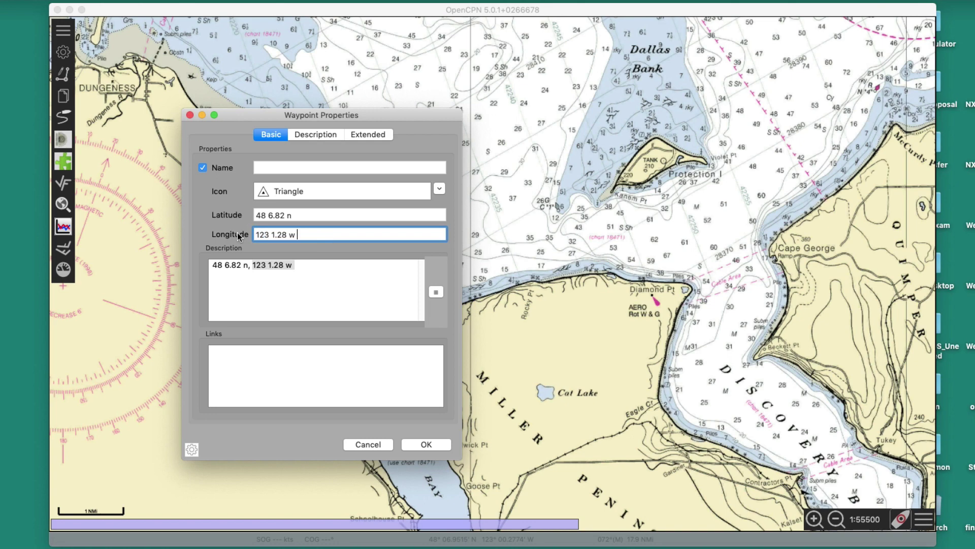
left_click(428, 445)
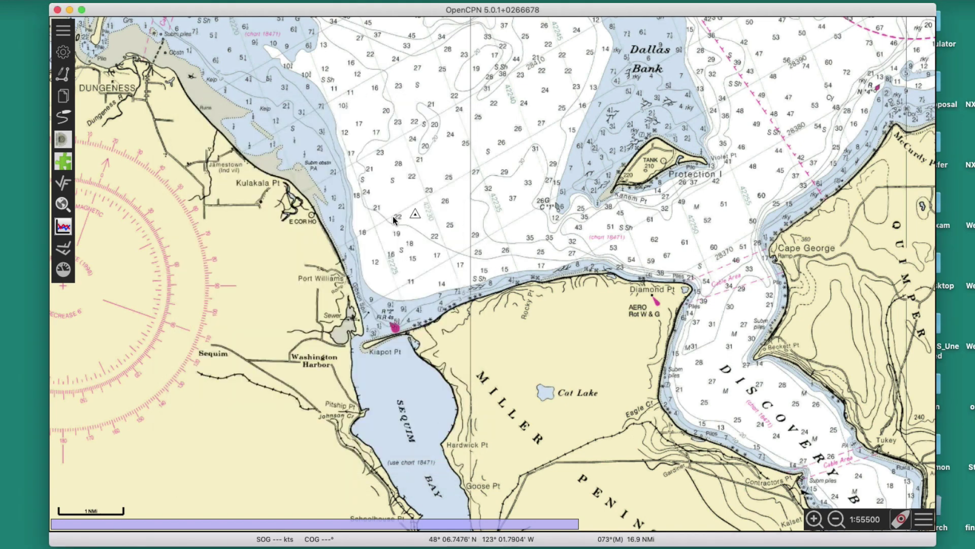
Check the relocated mark's latitude and longitude in its waypoint properties.
right_click(416, 217)
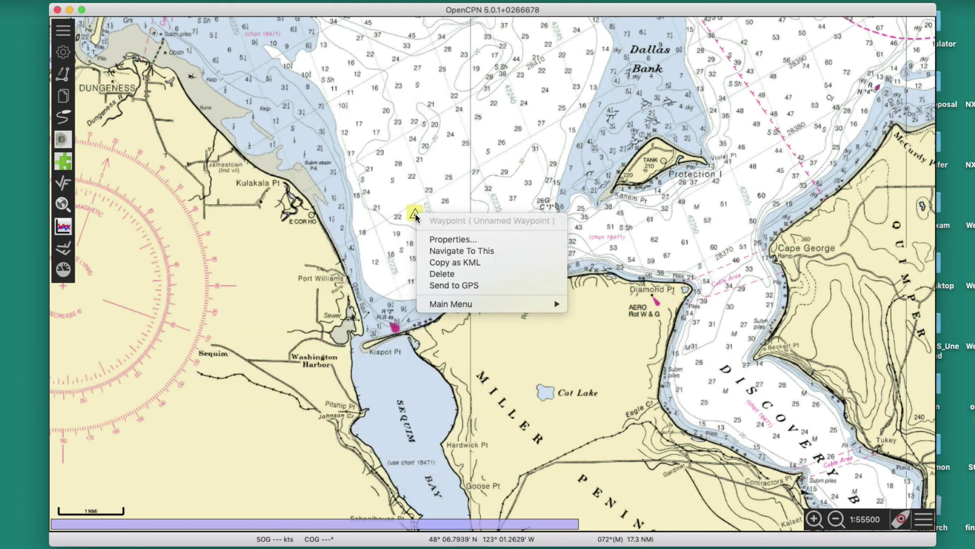
left_click(442, 240)
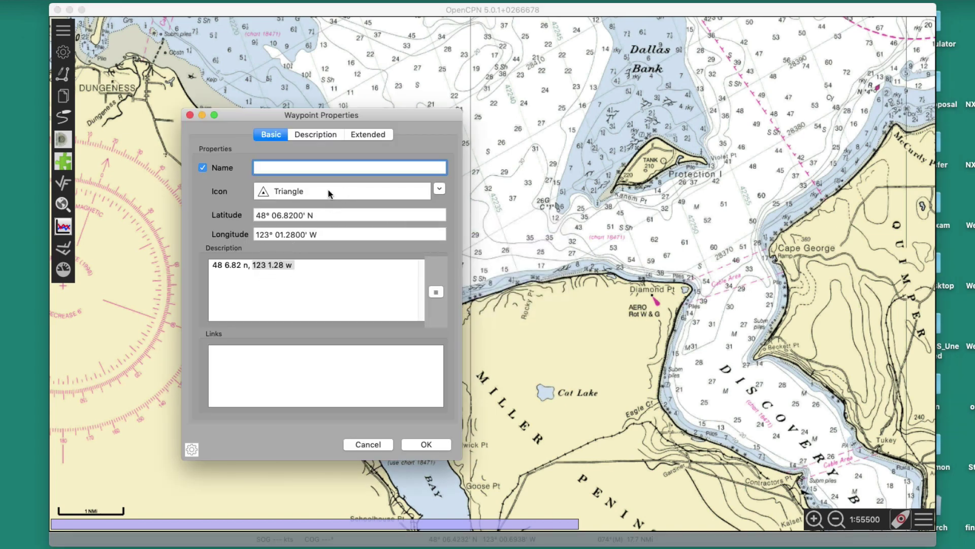
left_click(427, 444)
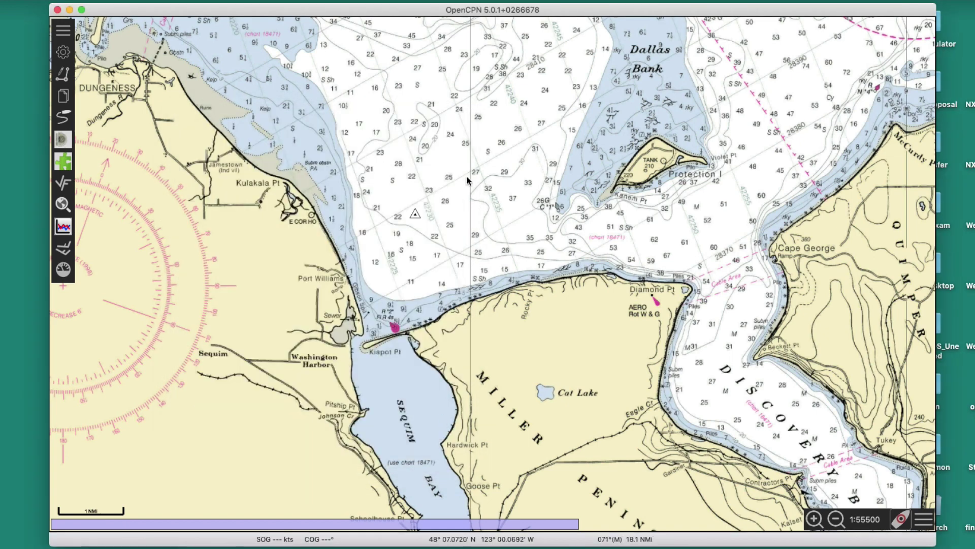
Change the mark's icon from Triangle to 1st-Active-Waypoint.
right_click(414, 213)
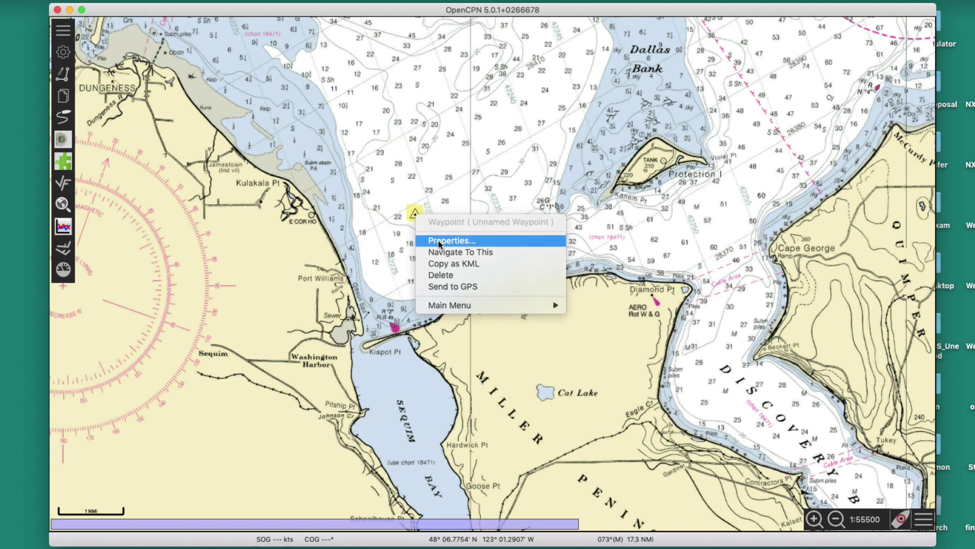
left_click(427, 242)
left_click(439, 188)
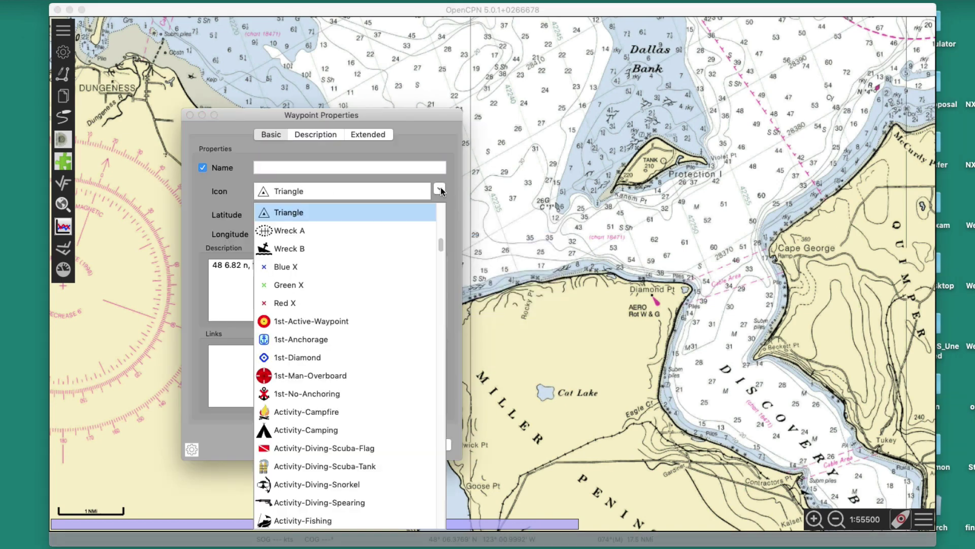
scroll(394, 308, "down", 1)
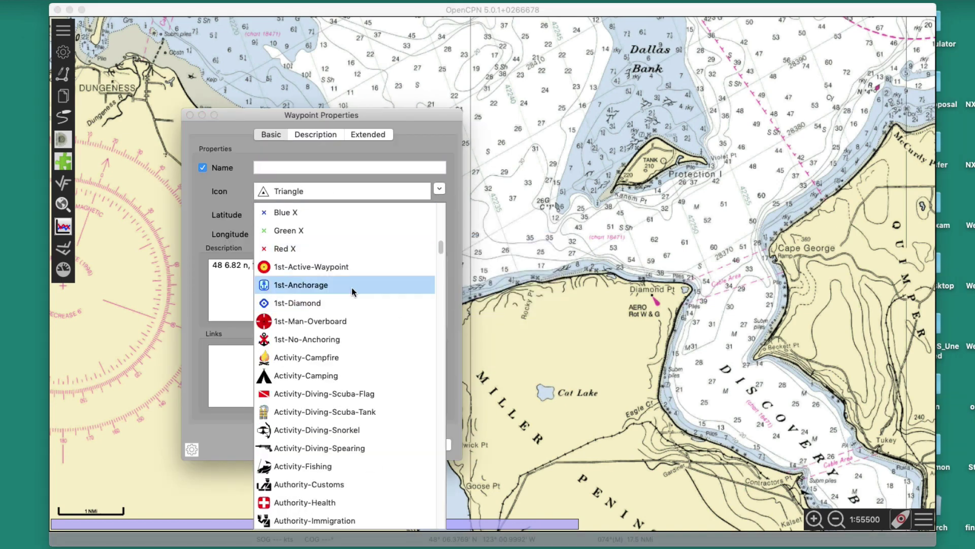
left_click(338, 267)
left_click(426, 445)
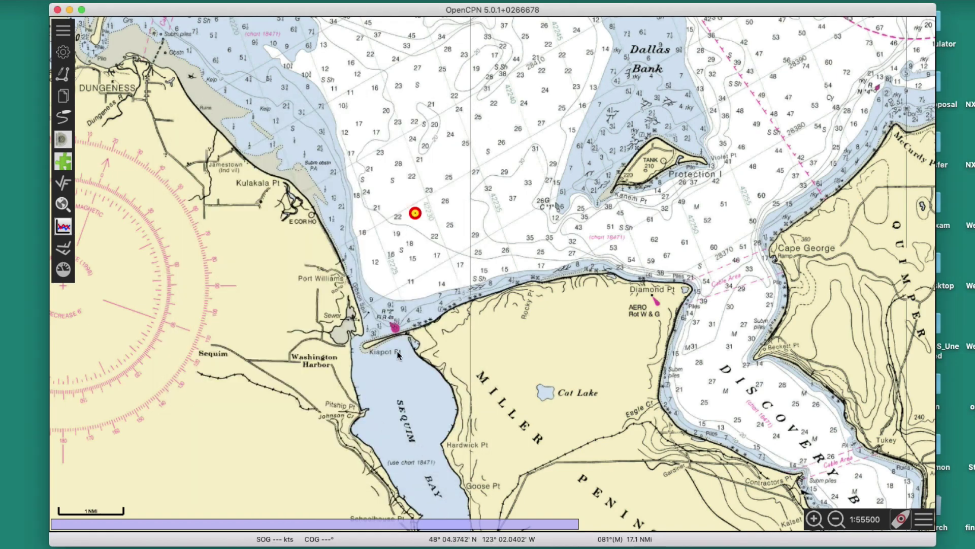
Draw a route about 2.31 NMi at 041°(M) from the existing mark northeast toward Dallas Bank, reusing the mark as its start waypoint.
scroll(415, 265, "up", 3)
scroll(421, 265, "down", 2)
scroll(517, 220, "down", 2)
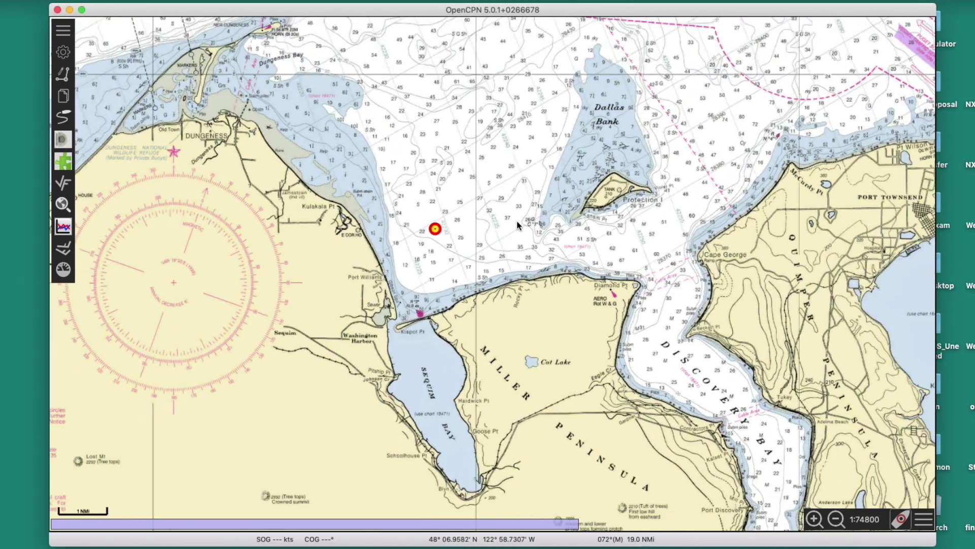
scroll(517, 221, "up", 4)
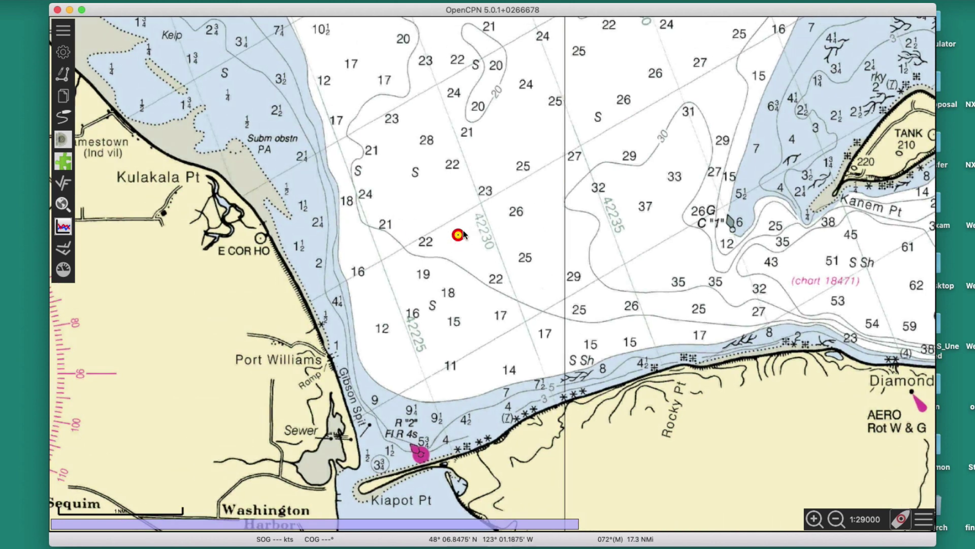
left_click(63, 75)
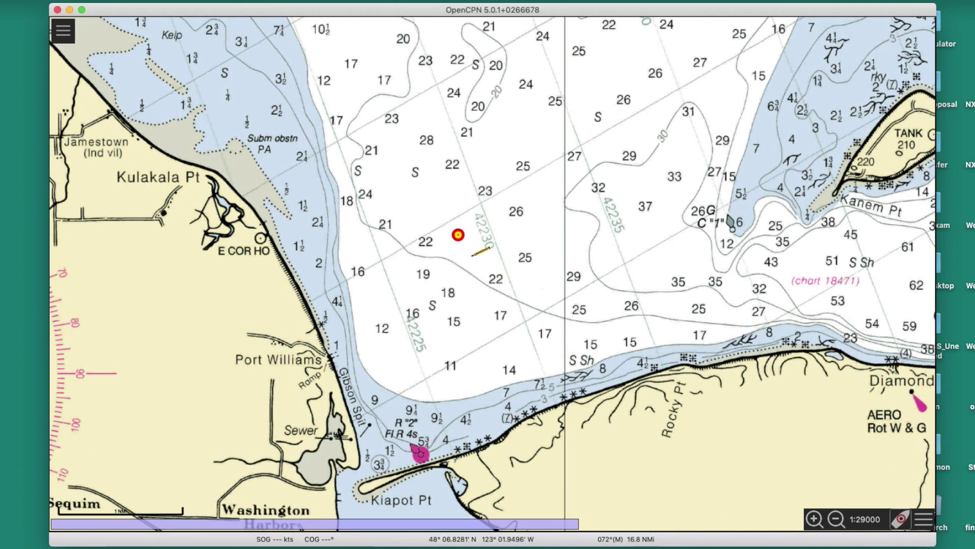
left_click(458, 235)
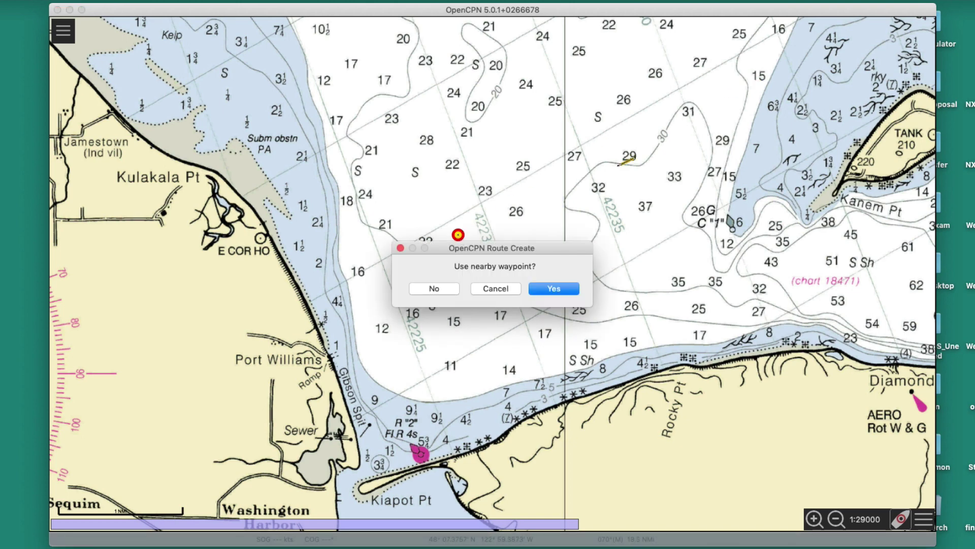
left_click(563, 288)
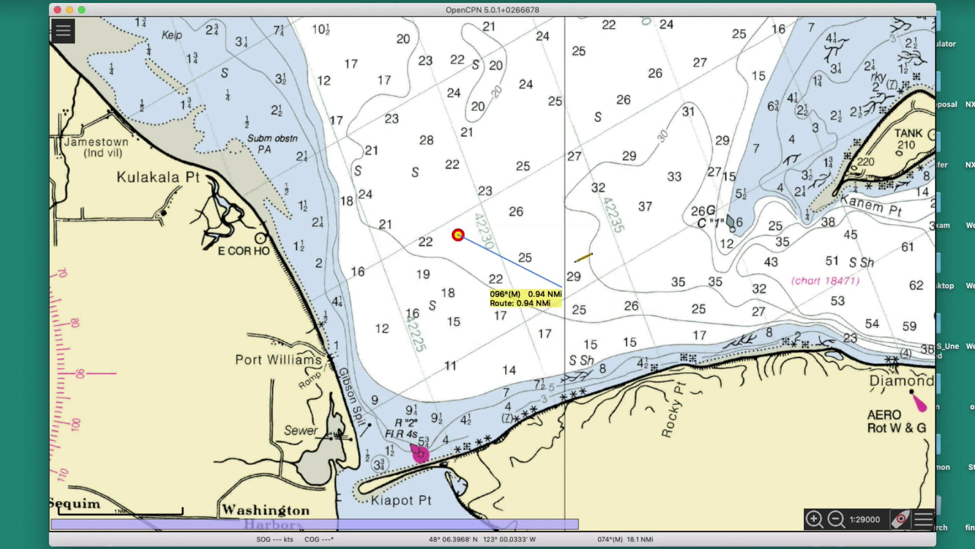
double_click(712, 97)
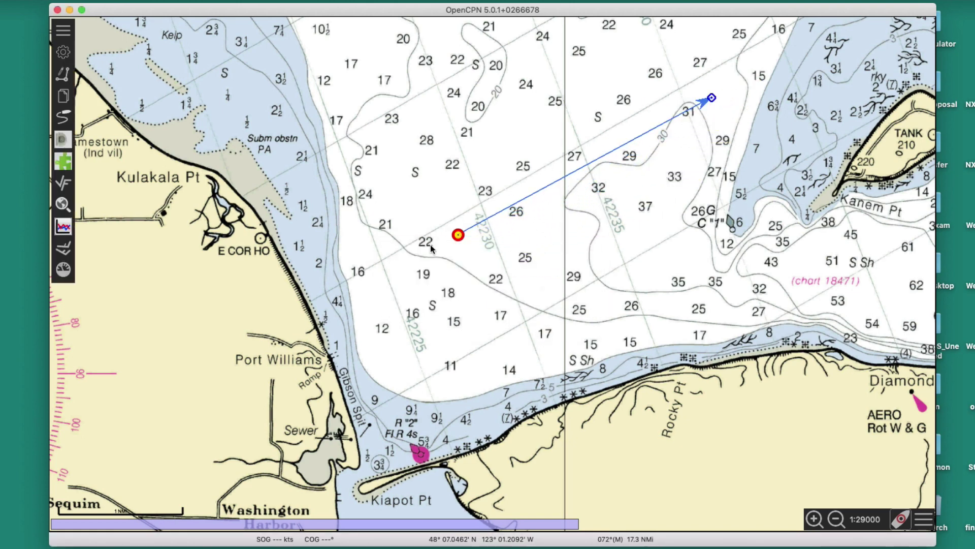
mouse_move(579, 176)
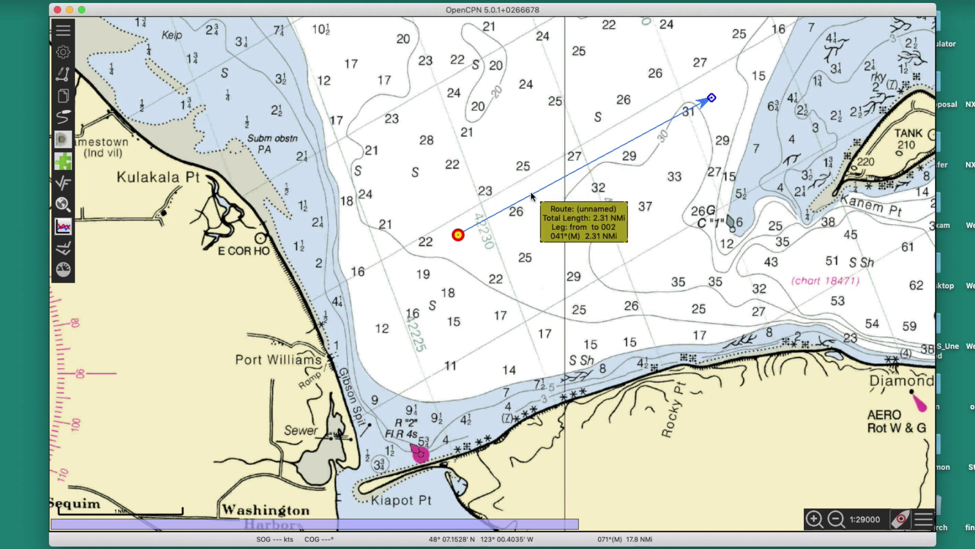
Add one range ring with a radius of 1.03 NMi around the 1st-Active-Waypoint mark at the route's start.
right_click(457, 235)
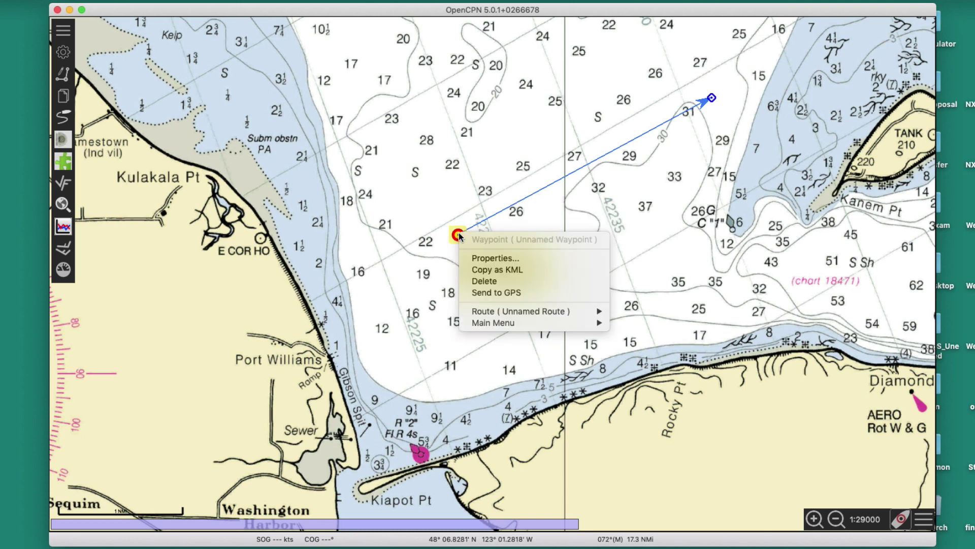
left_click(488, 259)
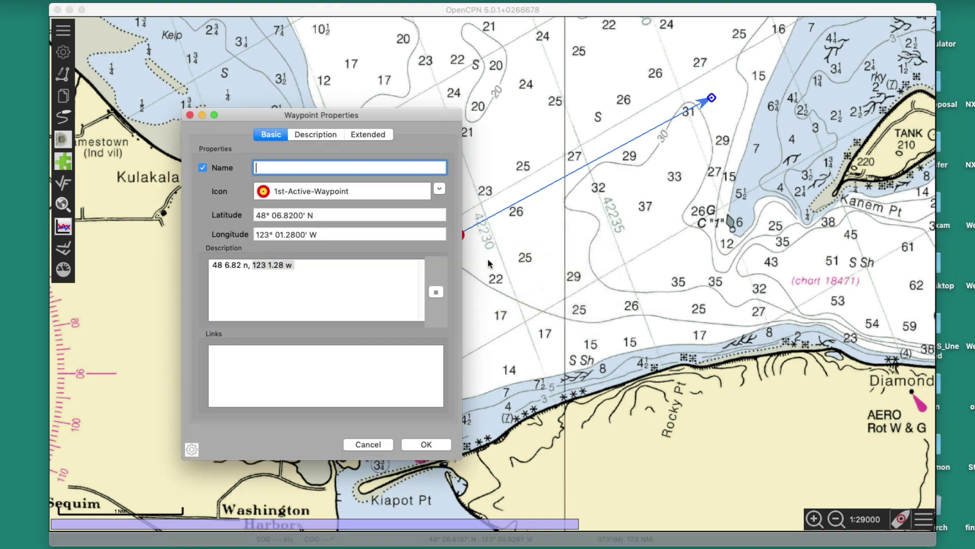
left_click(314, 134)
left_click(370, 134)
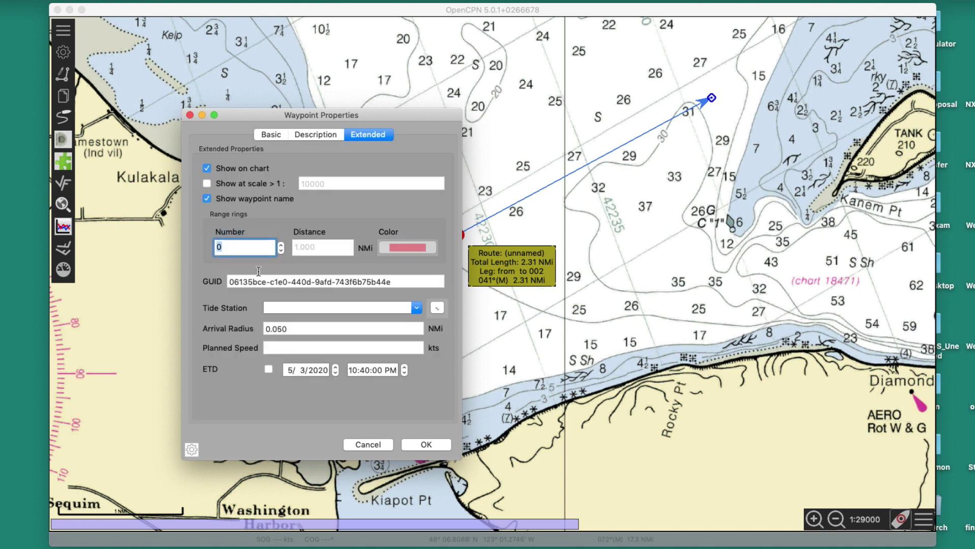
left_click(280, 244)
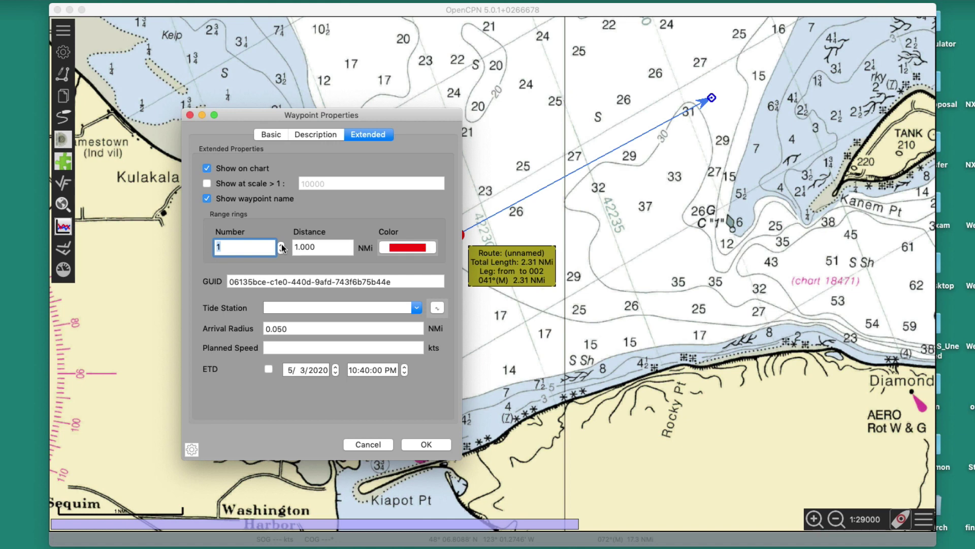
left_click(234, 250)
left_click(324, 247)
type("1")
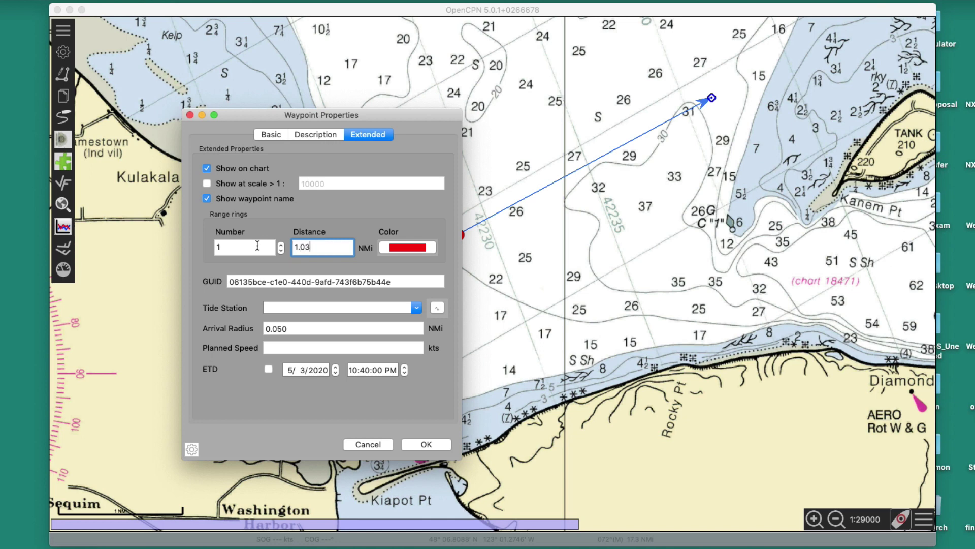
left_click(424, 448)
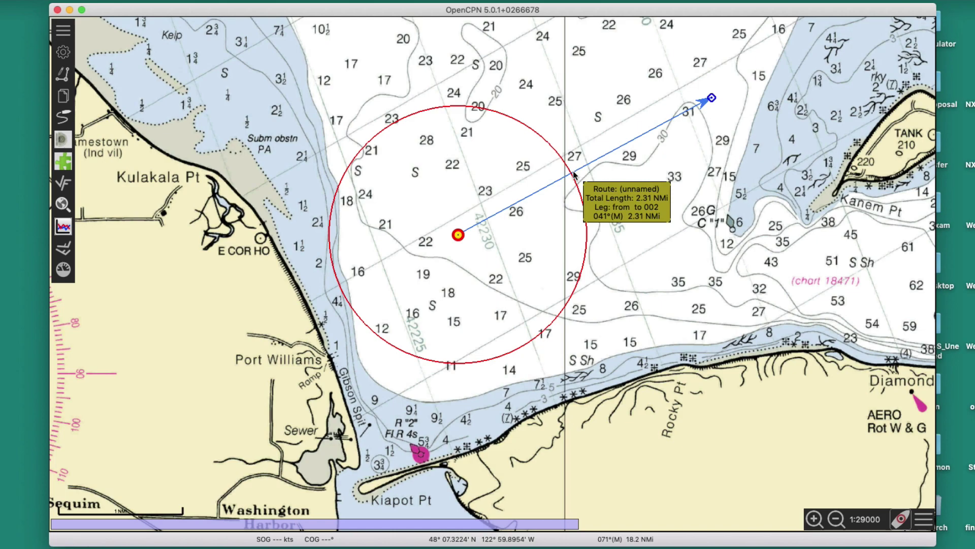
Bring the earlier bearing lines and routes in the Strait of Juan de Fuca into view alongside the ringed mark.
scroll(559, 243, "down", 5)
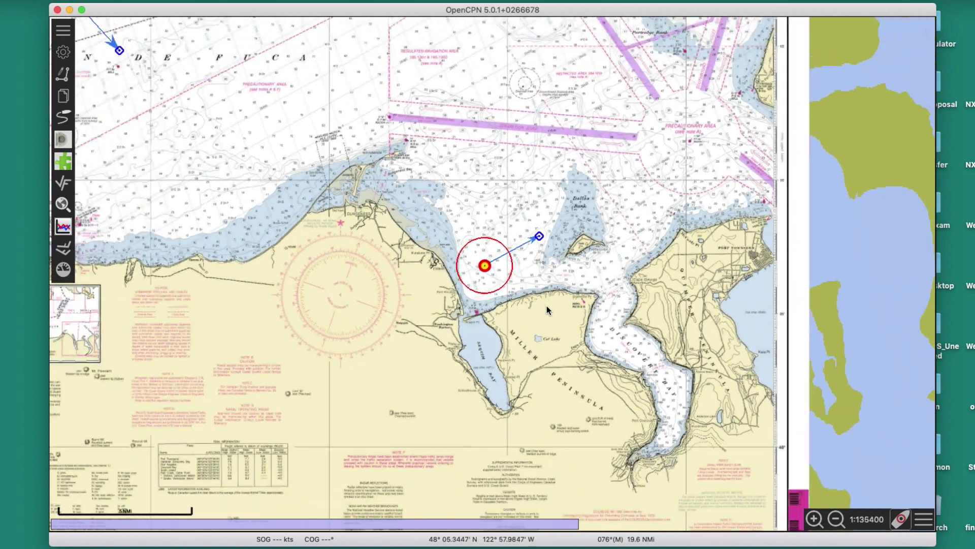
scroll(547, 309, "down", 1)
left_click_drag(402, 156, 516, 175)
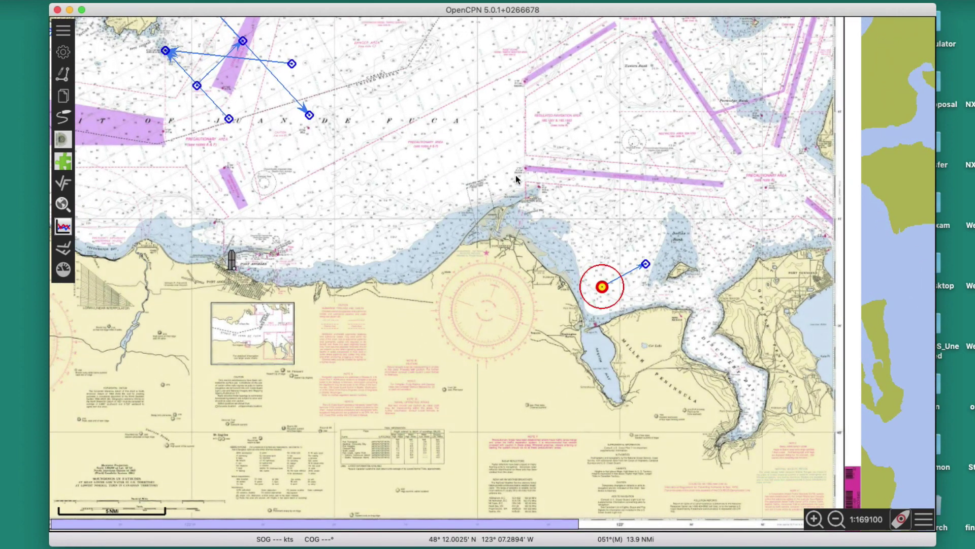
left_click_drag(464, 182, 546, 204)
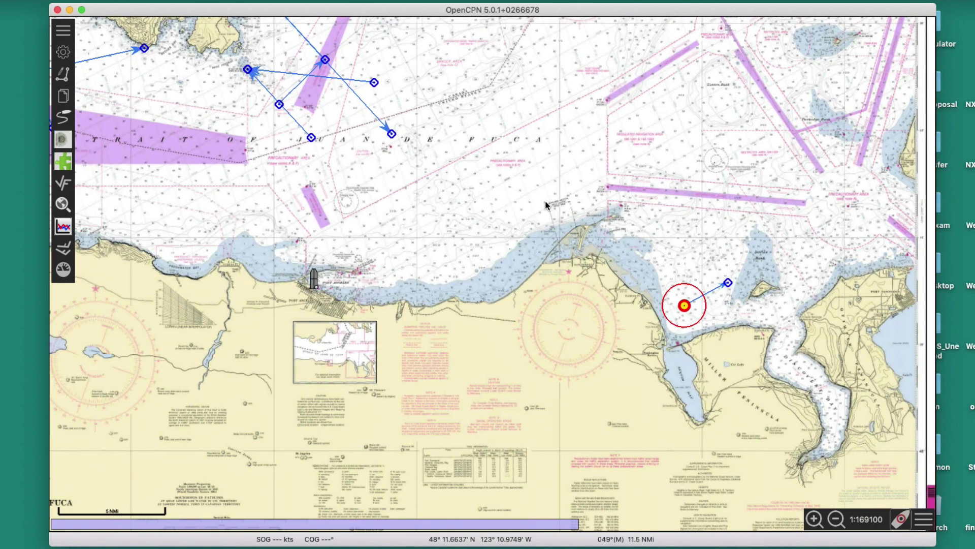